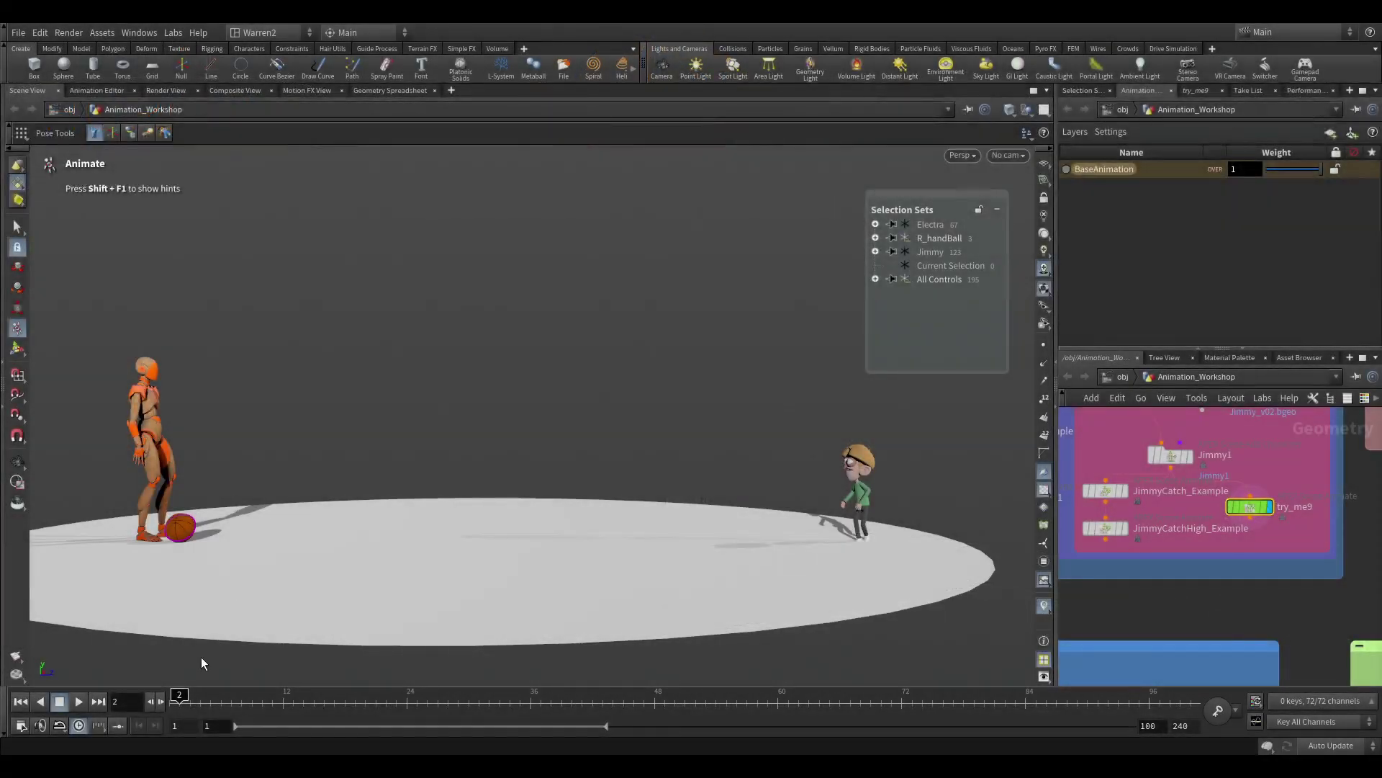
# Go to frame 37, switch to the Dynamic Motion tool and reset the existing dynamic motion setup
pyautogui.moveTo(179, 702); pyautogui.dragTo(1037, 713)
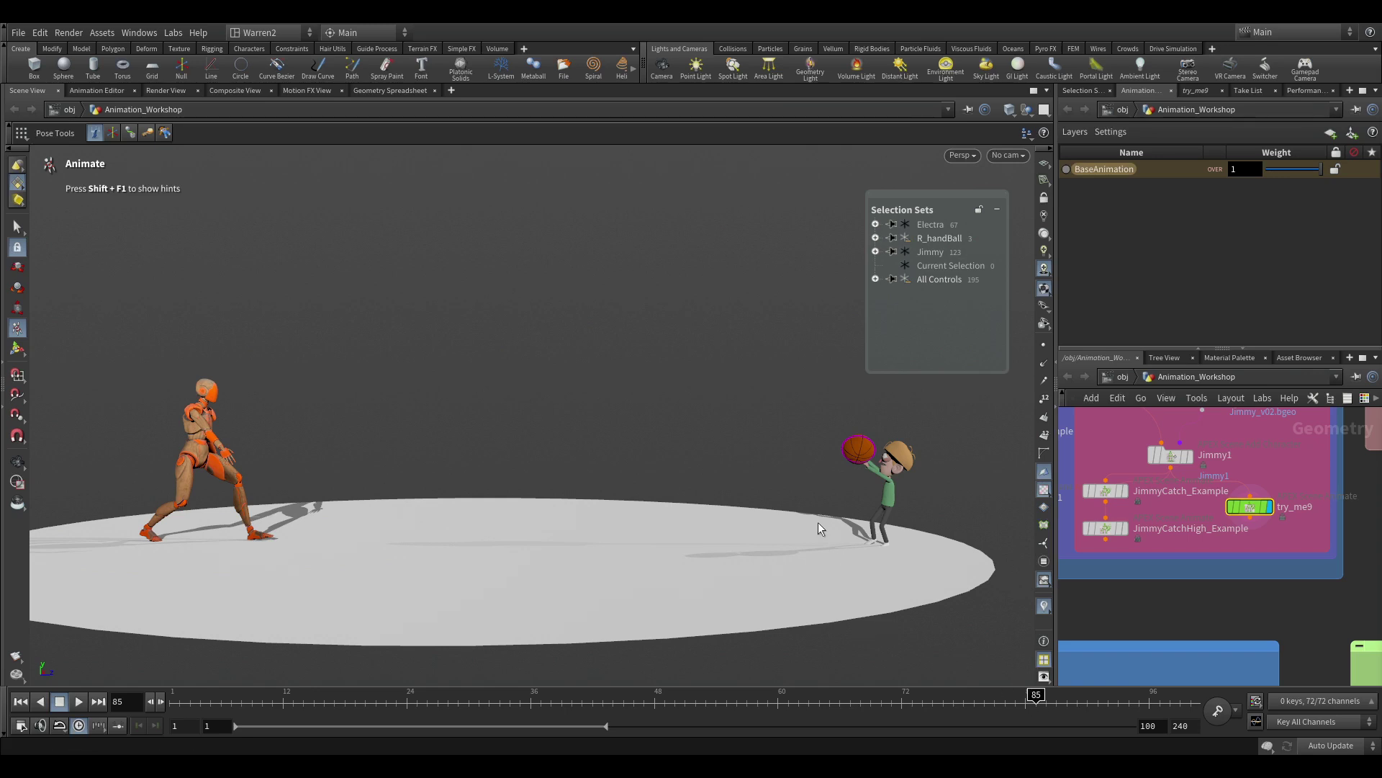
pyautogui.moveTo(638, 702); pyautogui.dragTo(541, 698)
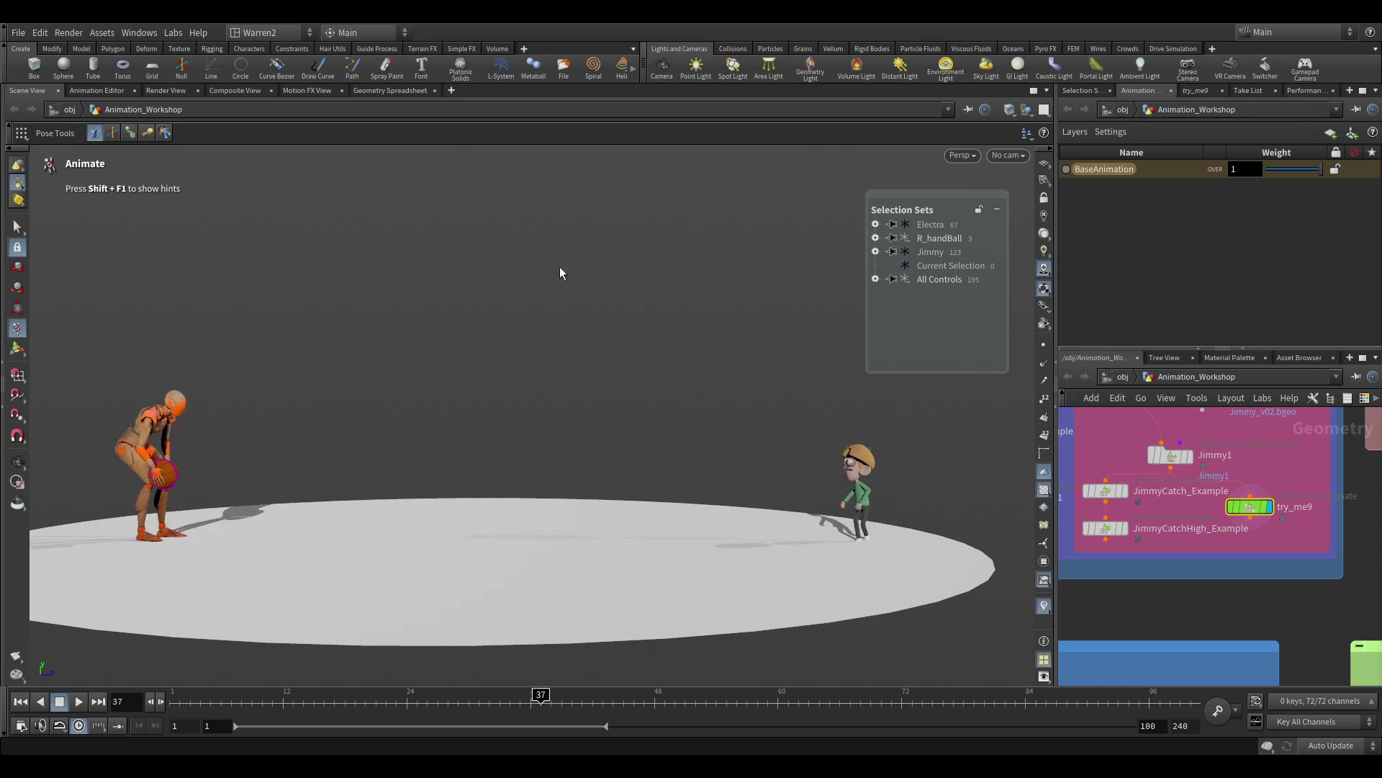
pyautogui.press('c')
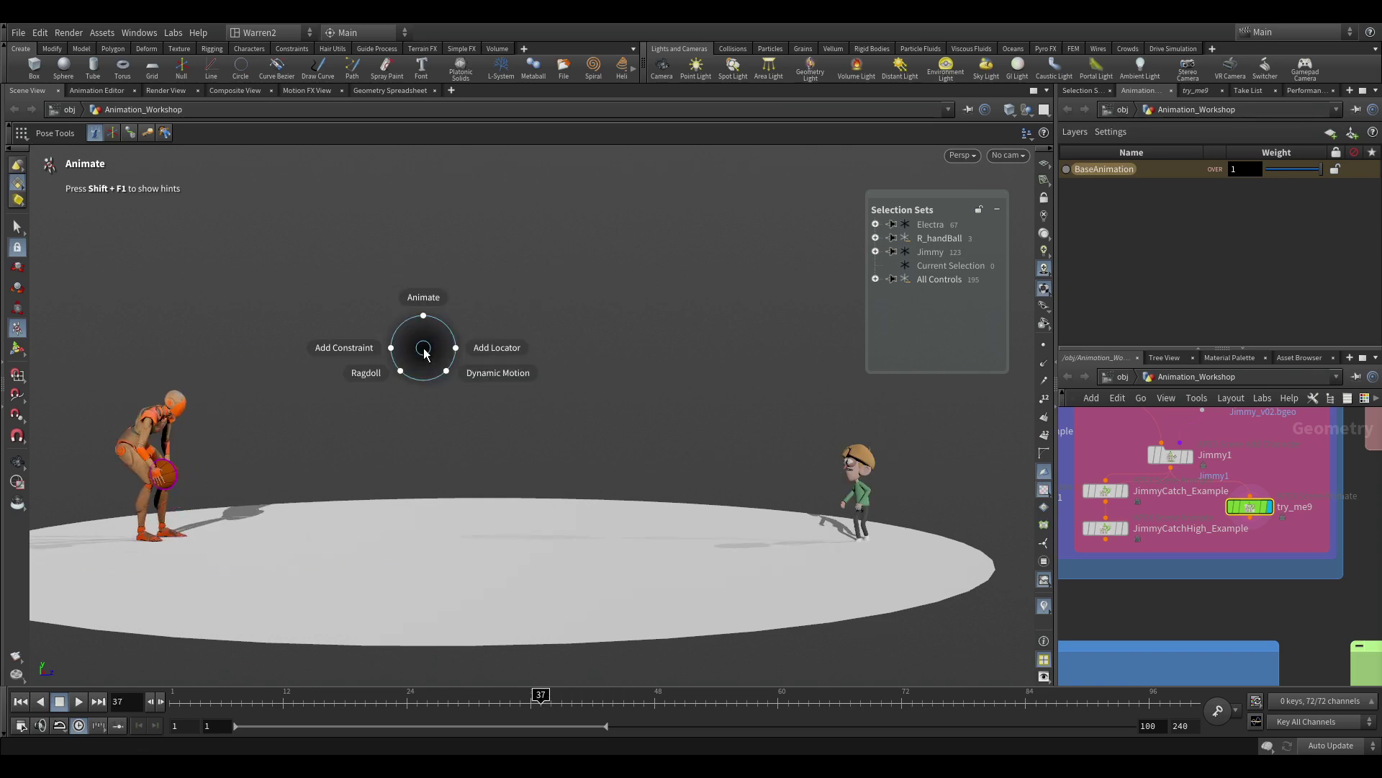
pyautogui.click(483, 374)
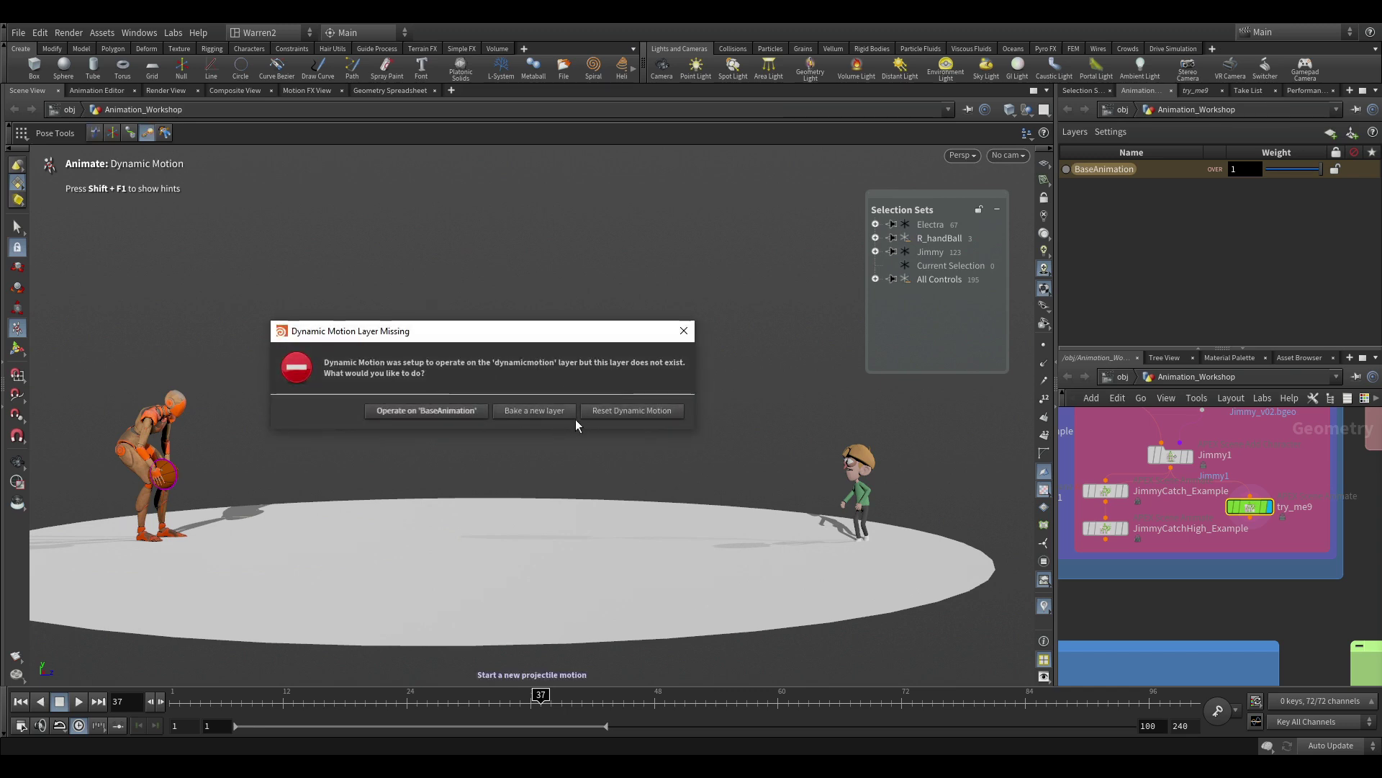
pyautogui.click(616, 415)
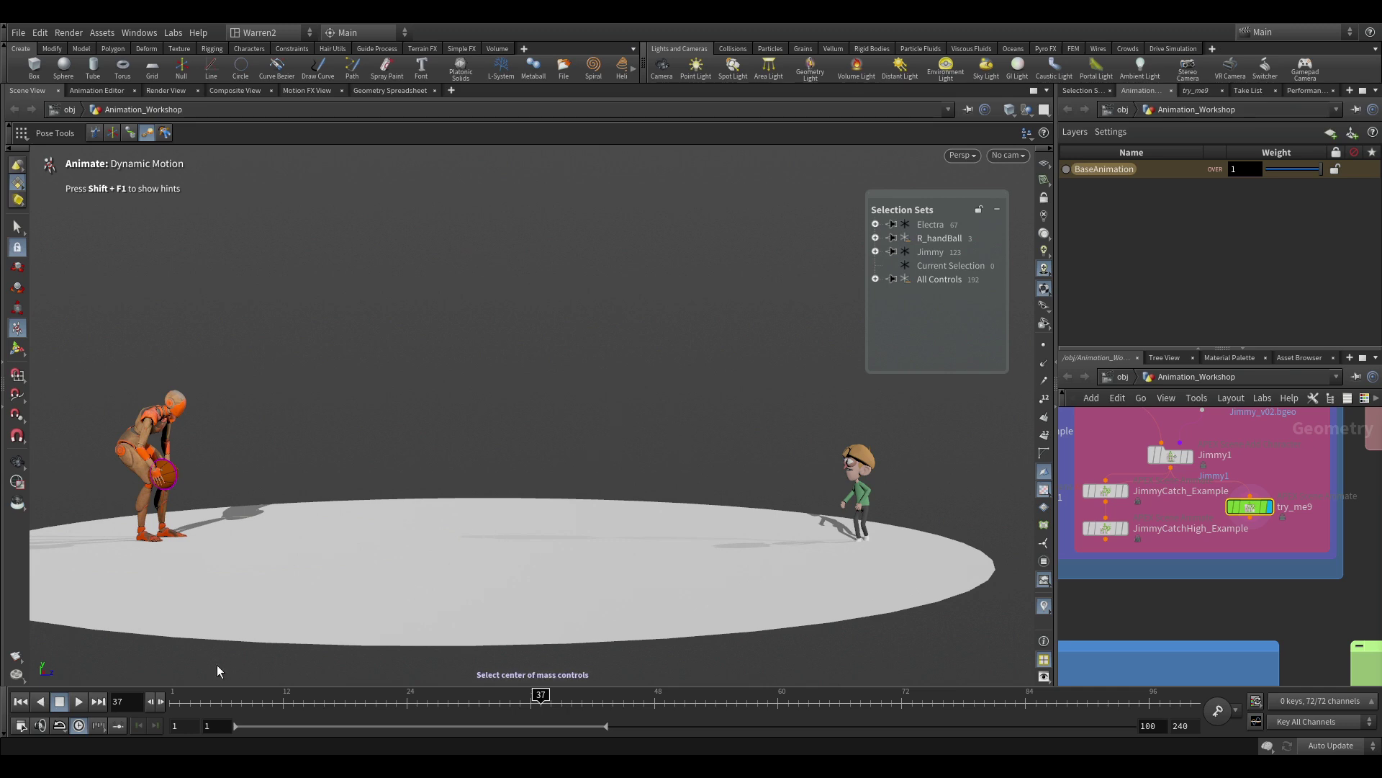
# Play through the throw from frame 1 to 60 and select the basketball as the center of mass control
pyautogui.click(177, 701)
pyautogui.keyDown('alt'); pyautogui.moveTo(278, 405); pyautogui.dragTo(344, 400, button='middle'); pyautogui.keyUp('alt')
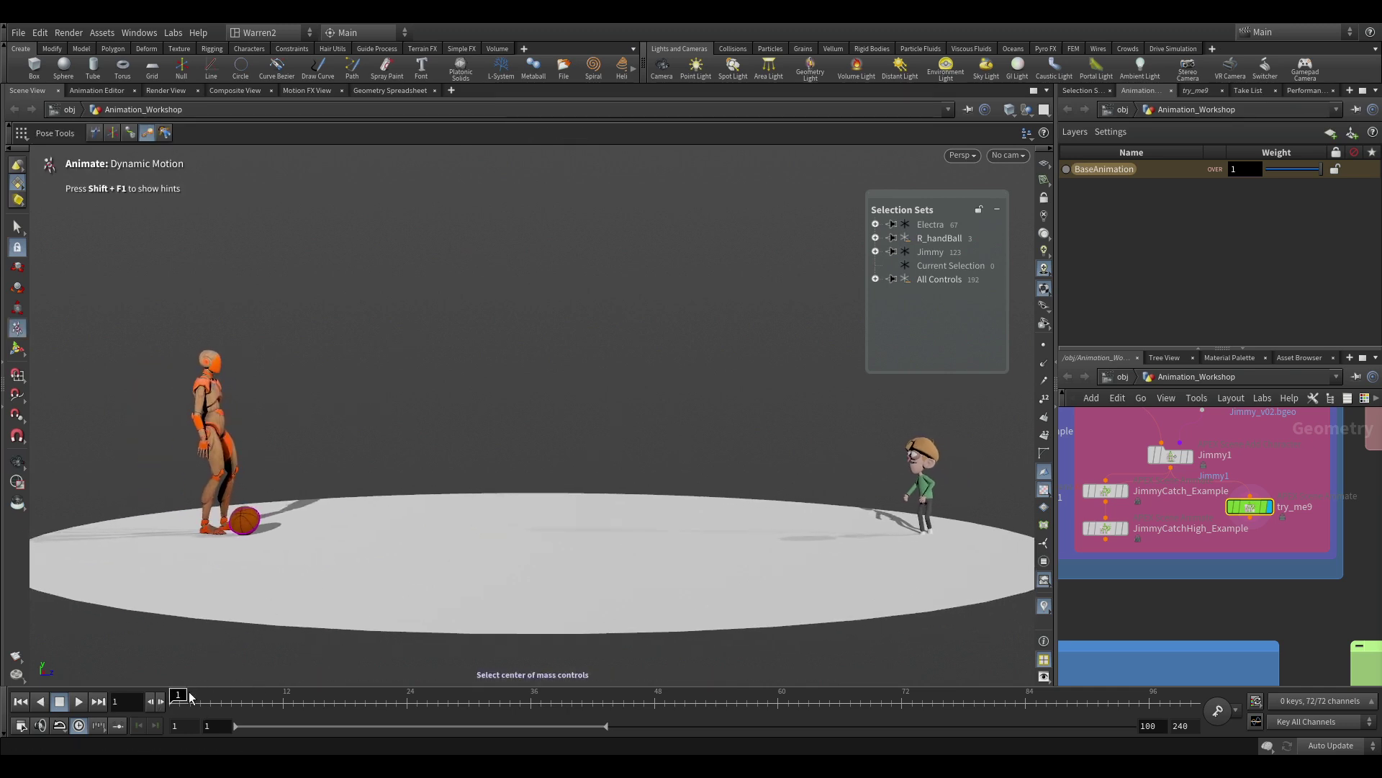
pyautogui.moveTo(190, 697); pyautogui.dragTo(796, 691)
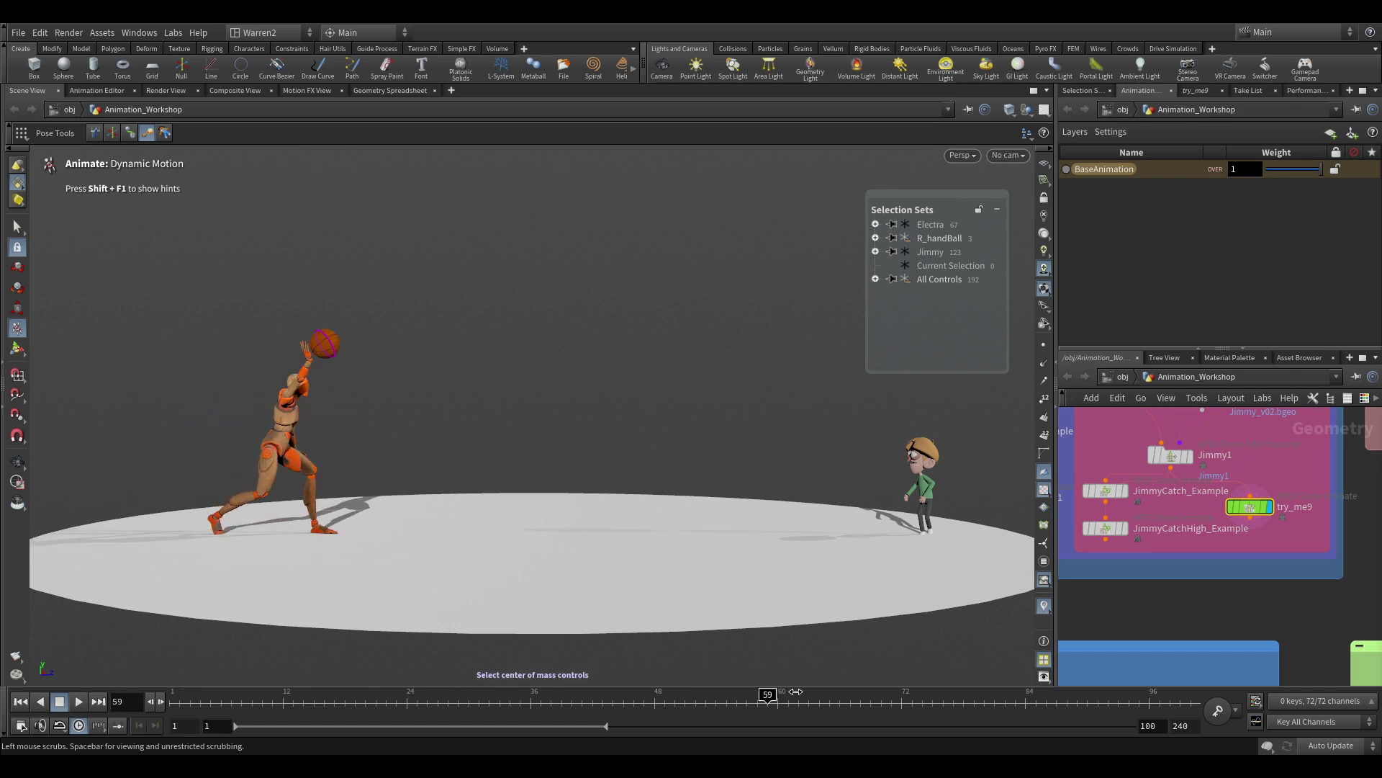
pyautogui.moveTo(462, 290); pyautogui.dragTo(379, 365)
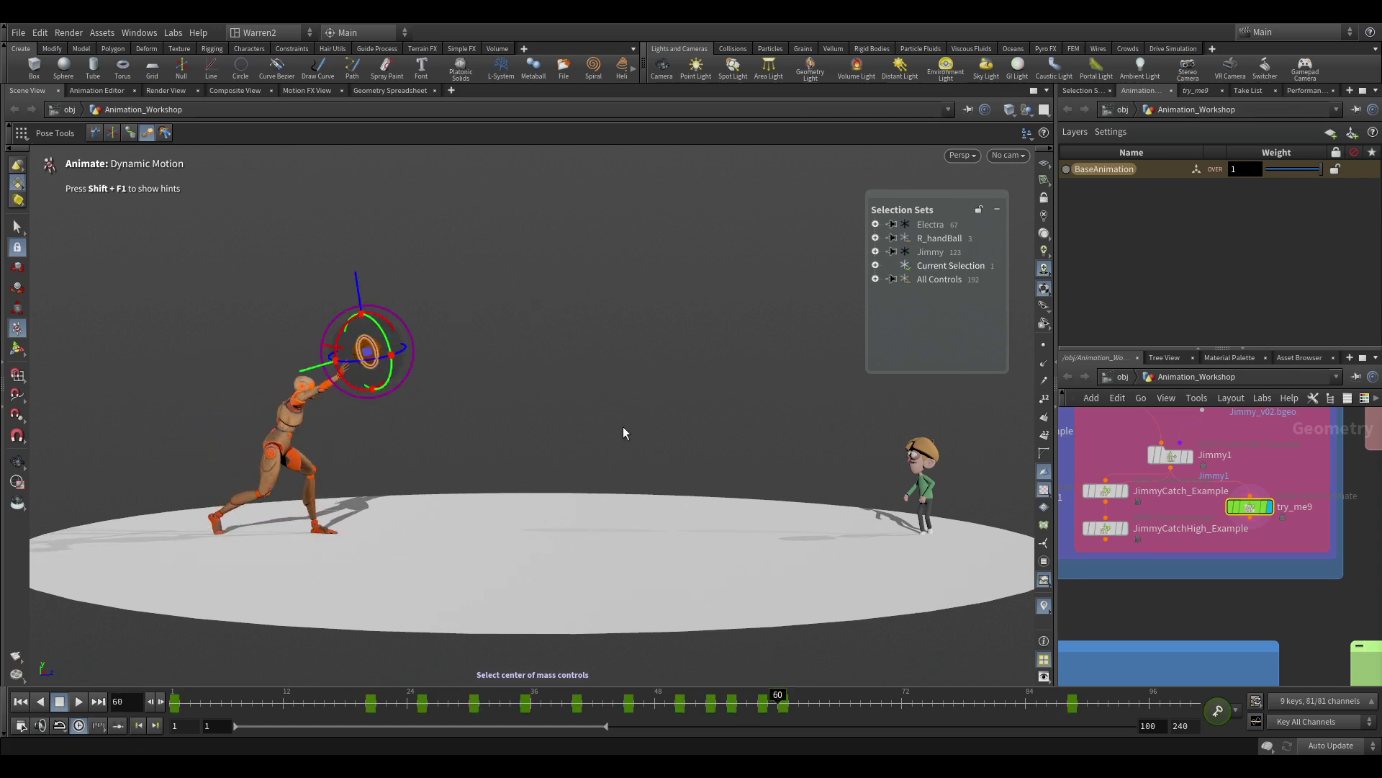
# Create a projectile motion for the basketball that starts at frame 59 and ends at frame 88
pyautogui.moveTo(650, 696); pyautogui.dragTo(782, 707)
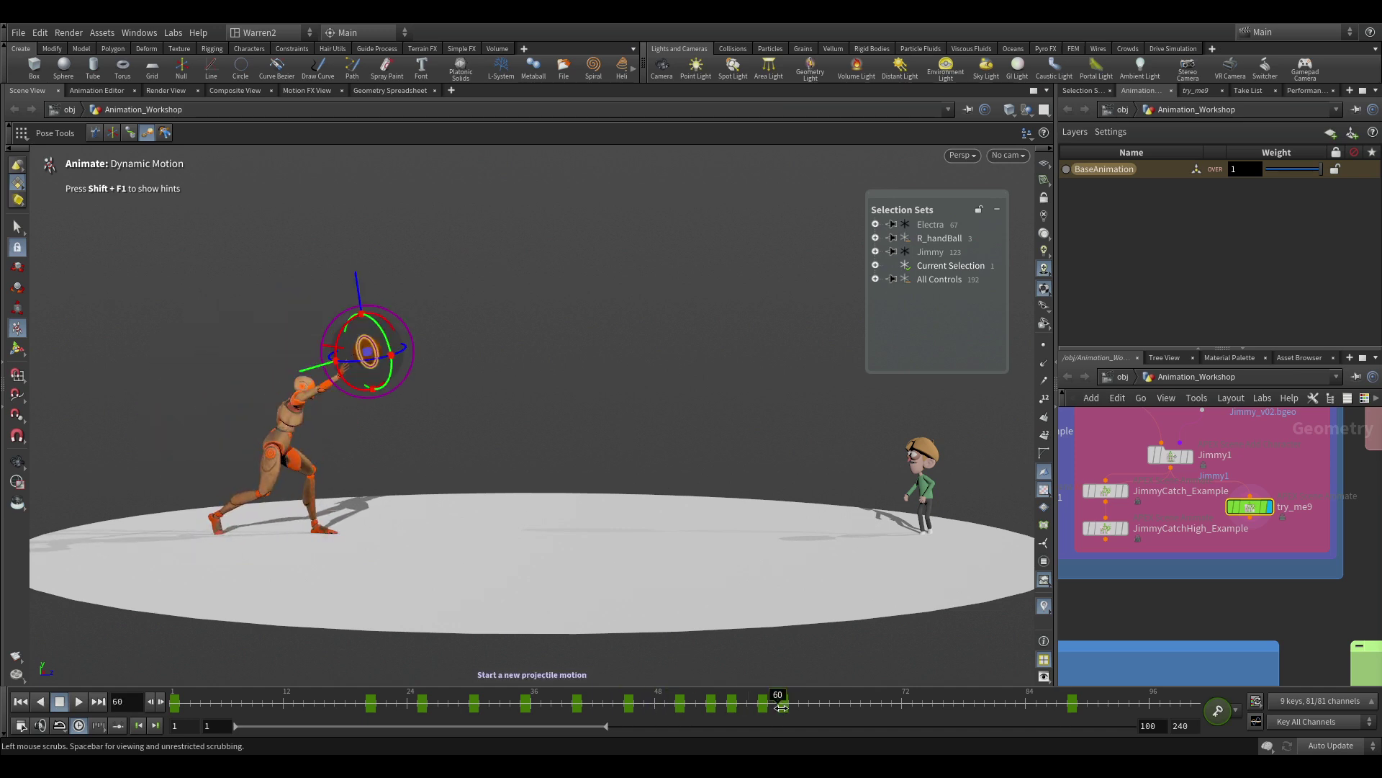
pyautogui.press('Left')
pyautogui.press('Left')
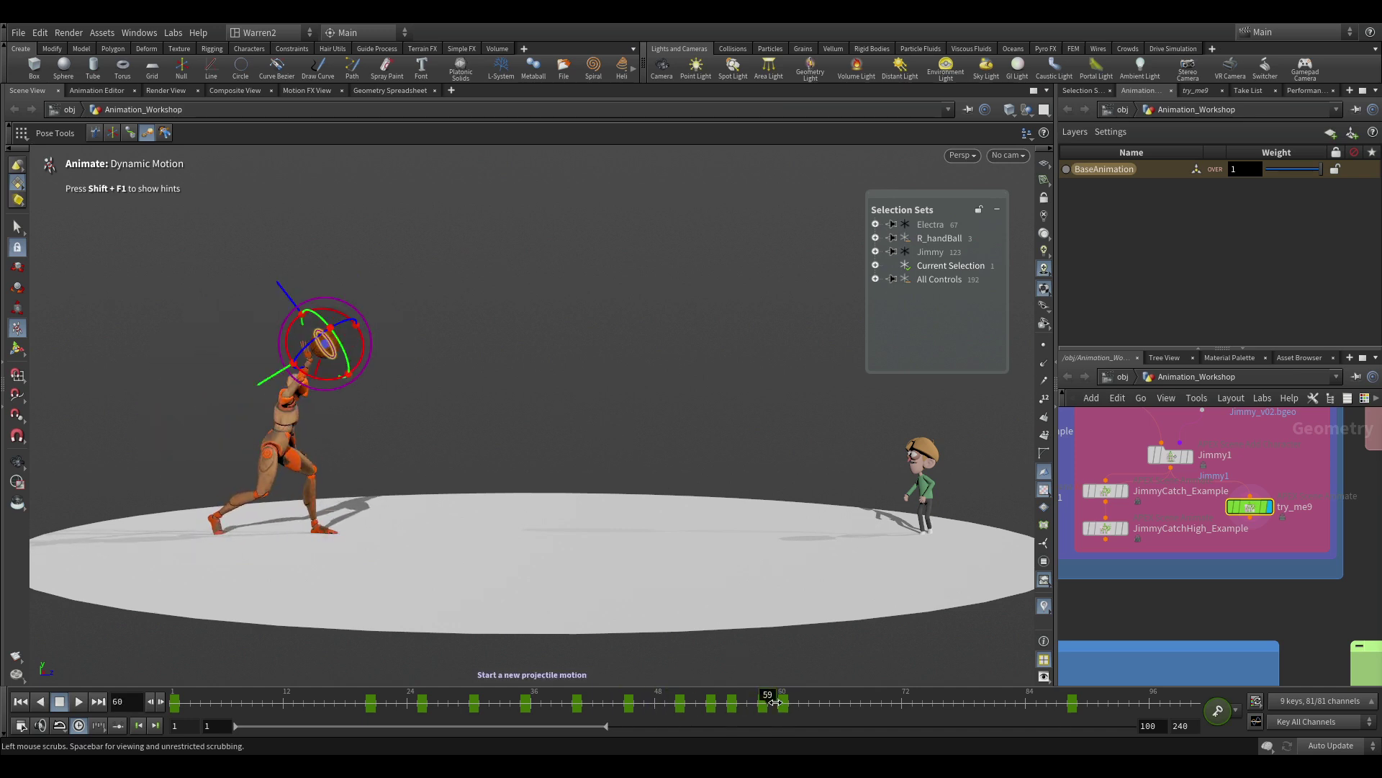
pyautogui.click(549, 451)
pyautogui.moveTo(761, 702); pyautogui.dragTo(1073, 704)
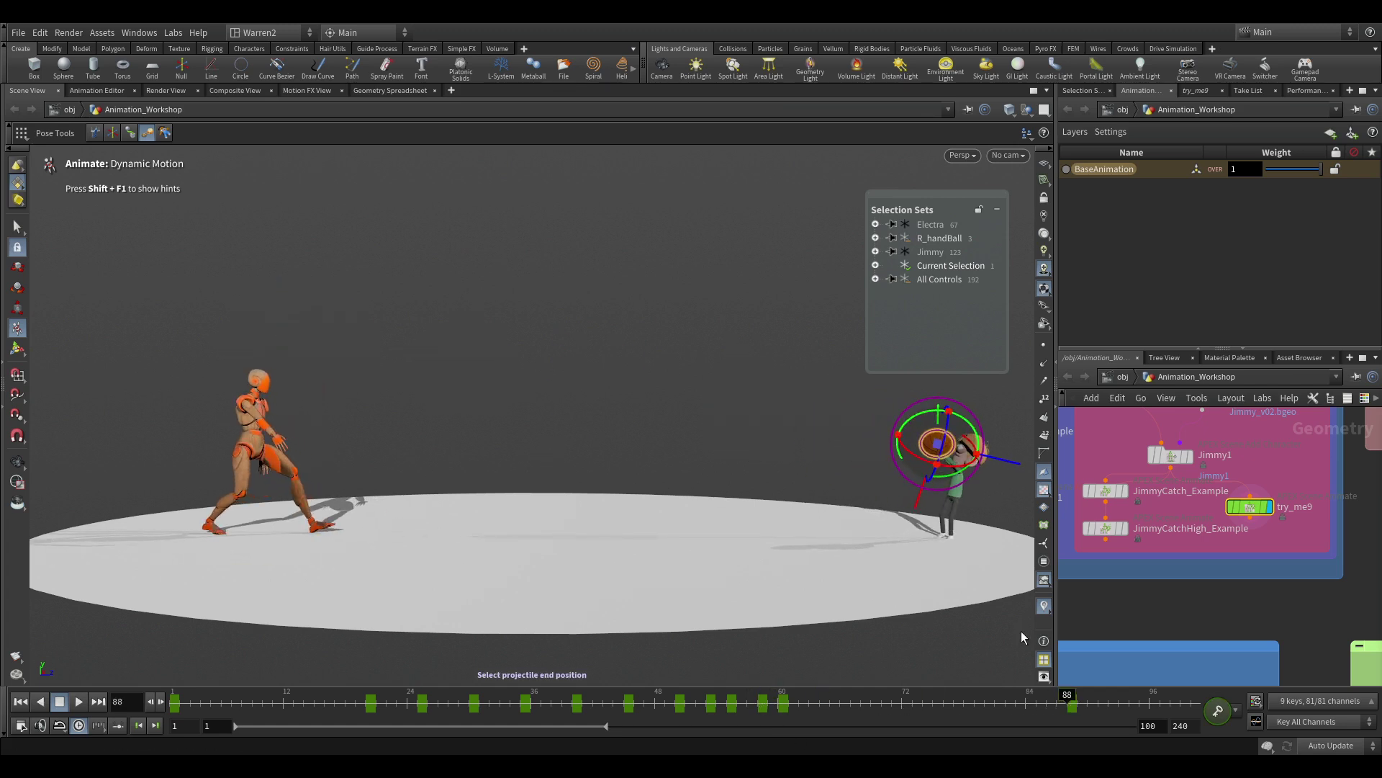
pyautogui.click(773, 443)
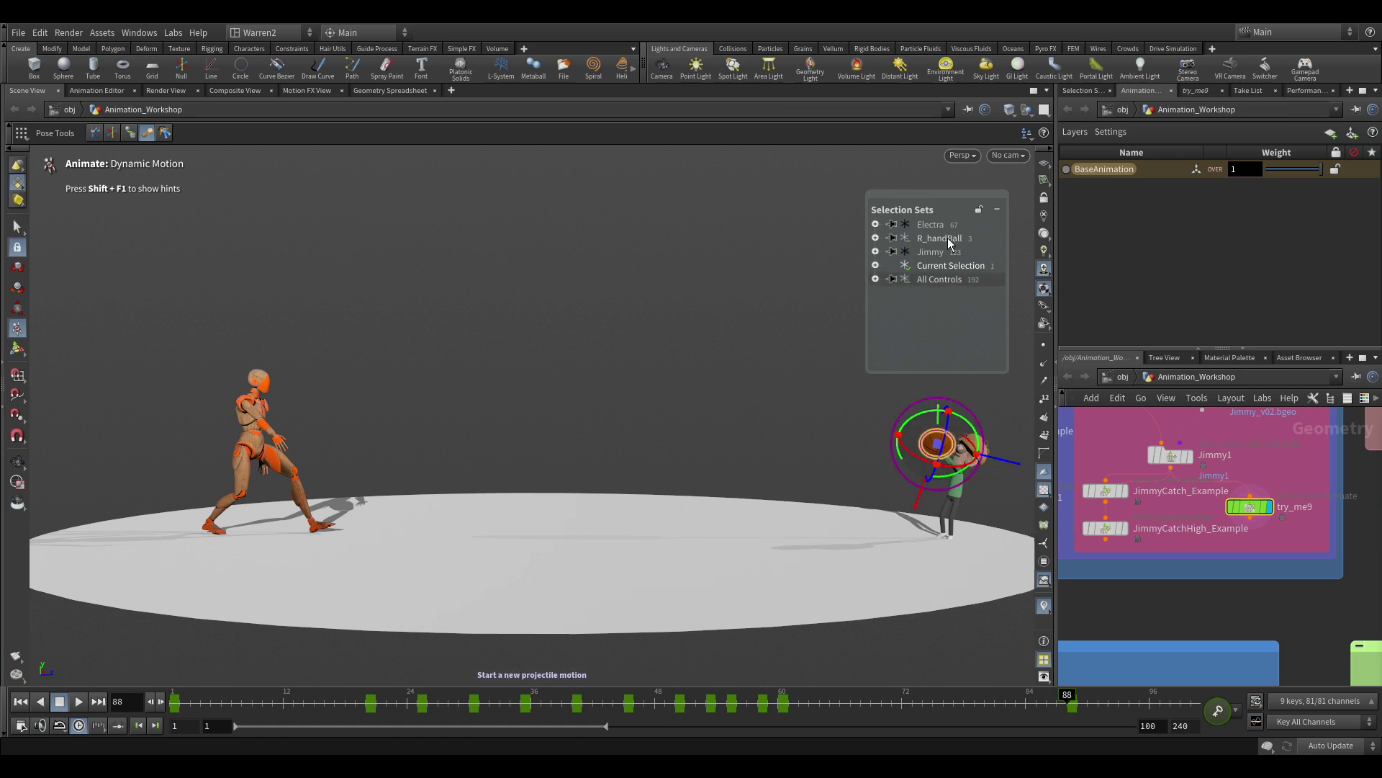
# Expand the All Controls selection set, display the basketball's motion path and review its projectile arc across the throw
pyautogui.click(875, 278)
pyautogui.click(908, 314)
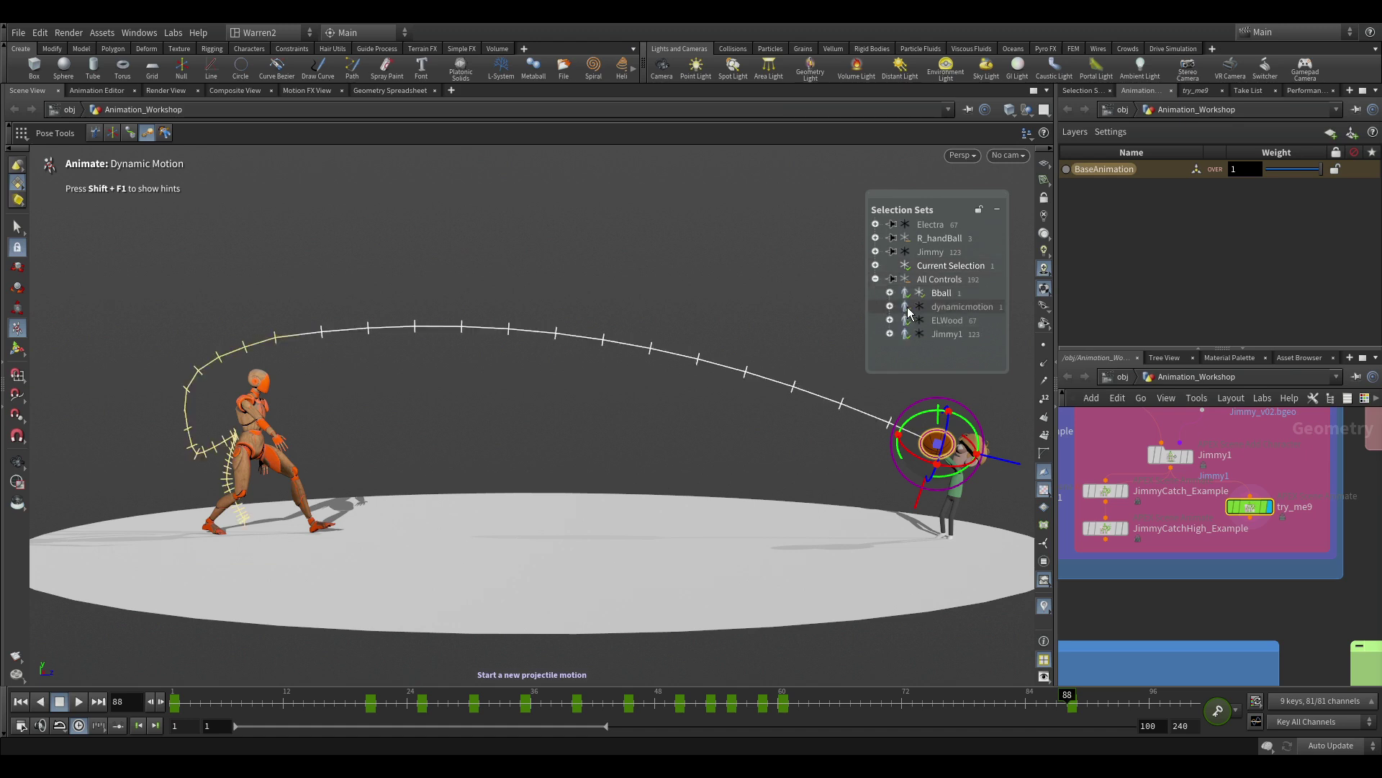
pyautogui.click(662, 704)
pyautogui.moveTo(662, 704); pyautogui.dragTo(1057, 697)
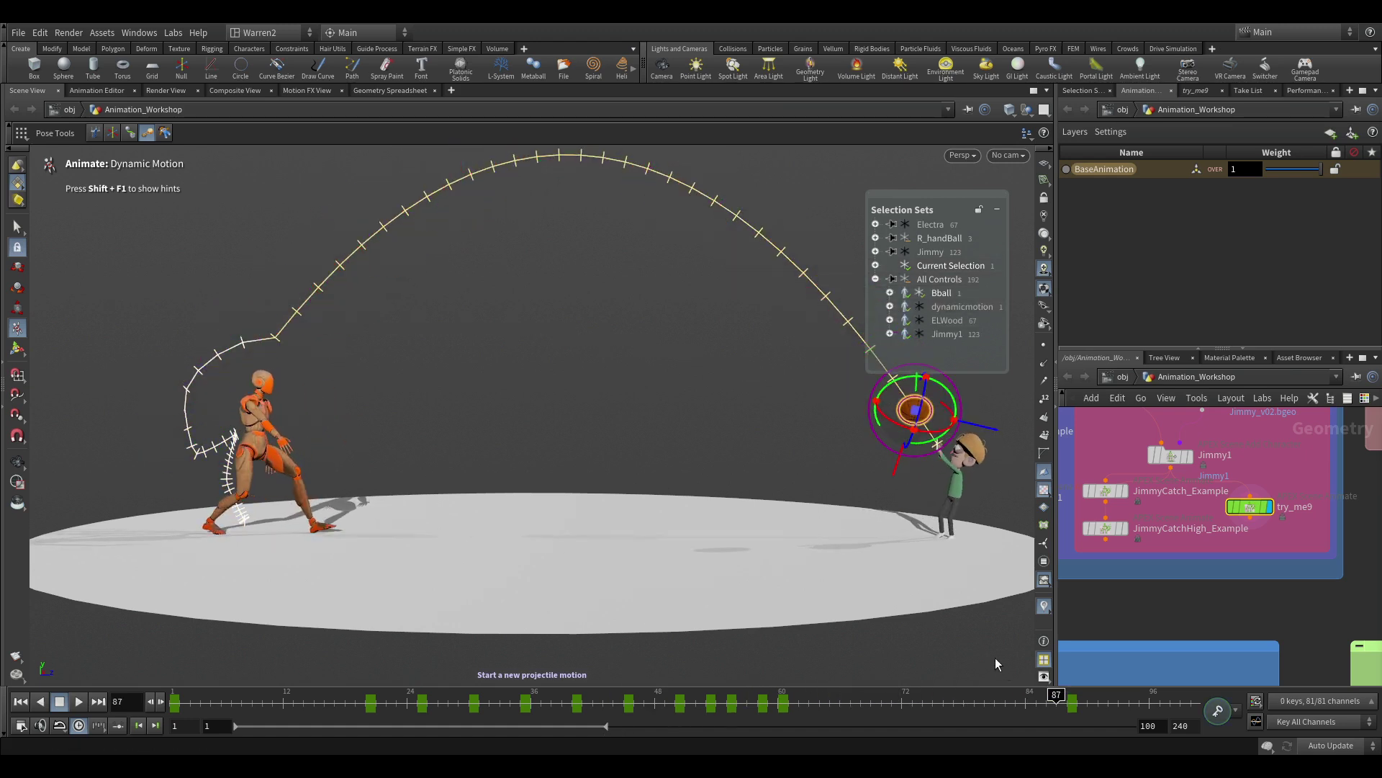
pyautogui.keyDown('alt'); pyautogui.moveTo(761, 495); pyautogui.dragTo(728, 521); pyautogui.keyUp('alt')
pyautogui.keyDown('alt'); pyautogui.moveTo(786, 504); pyautogui.dragTo(741, 549, button='middle'); pyautogui.keyUp('alt')
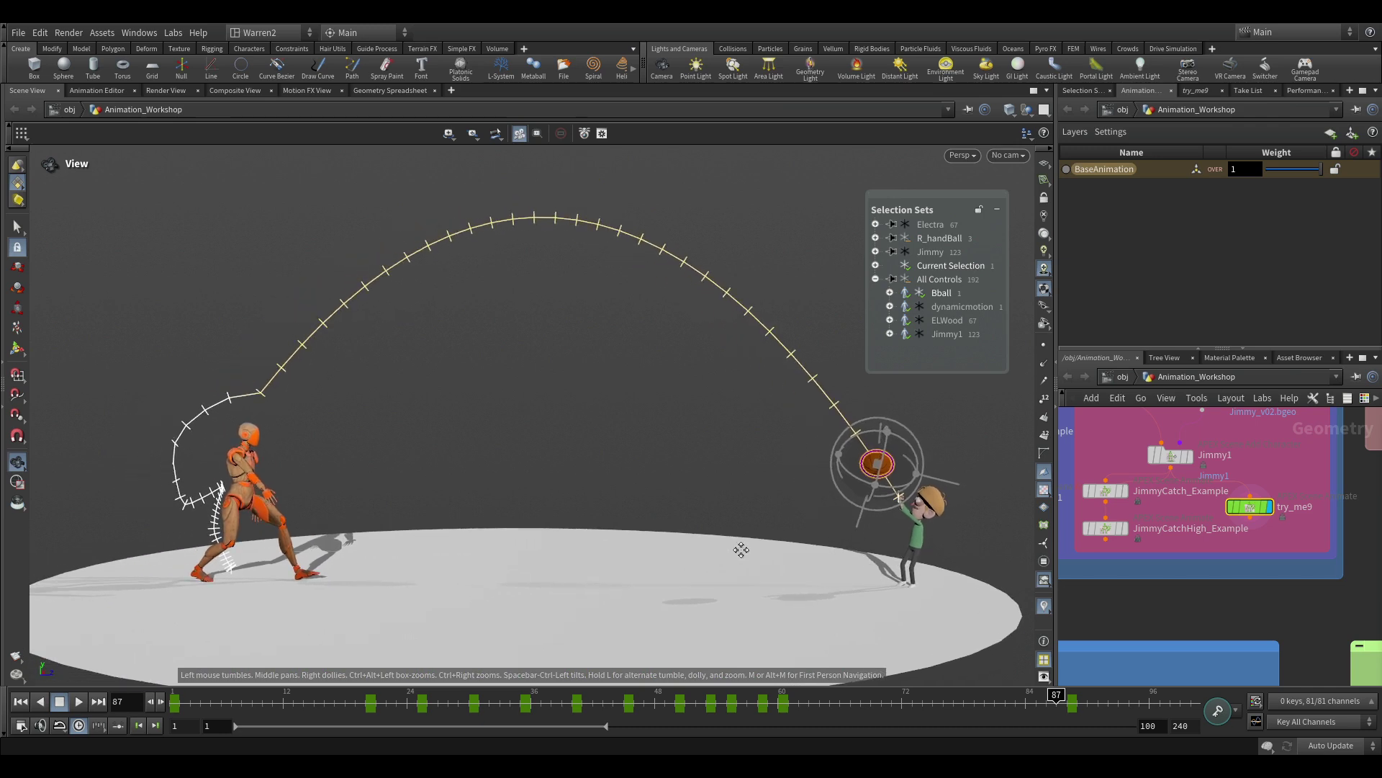
pyautogui.moveTo(606, 698); pyautogui.dragTo(691, 660)
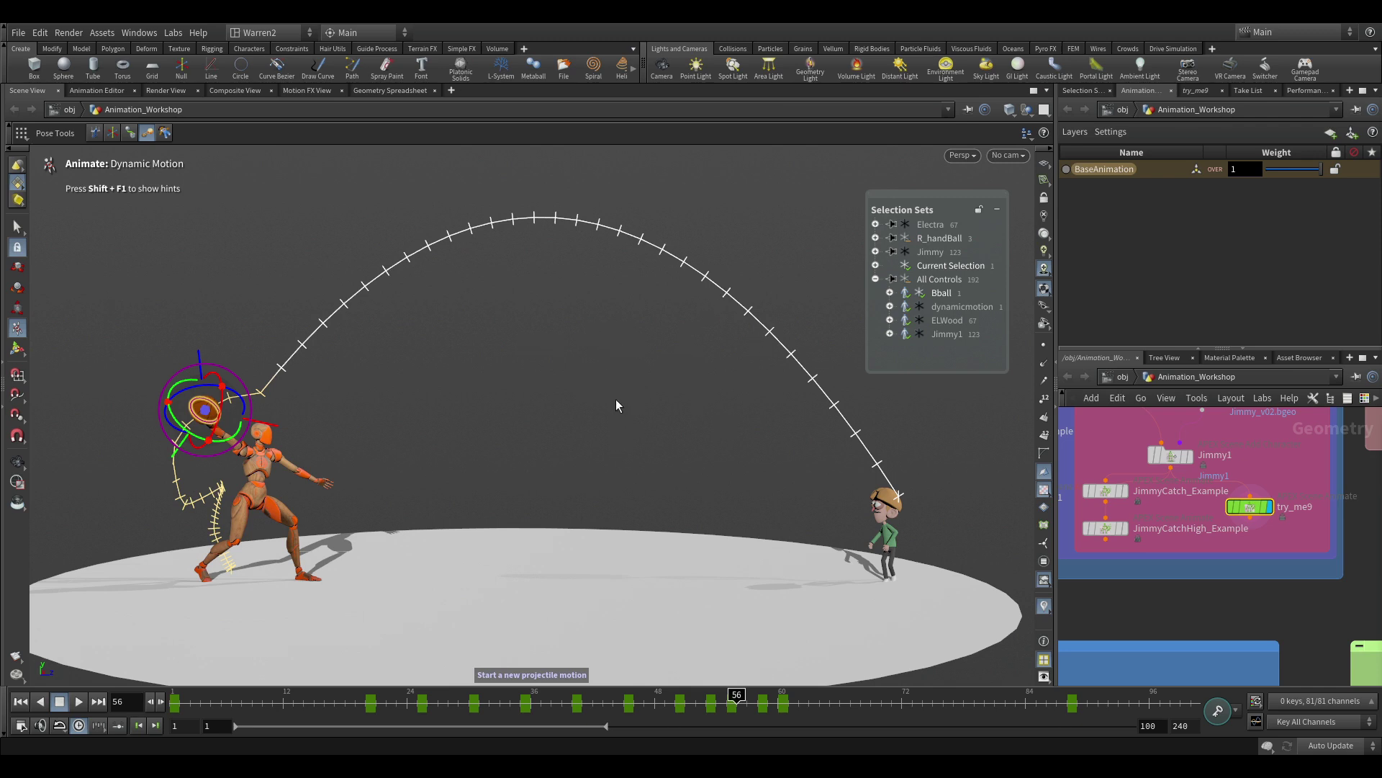
# Set the Dynamic Motion mode to Advanced and create a new animation layer called dynamicmotion
pyautogui.press('p')
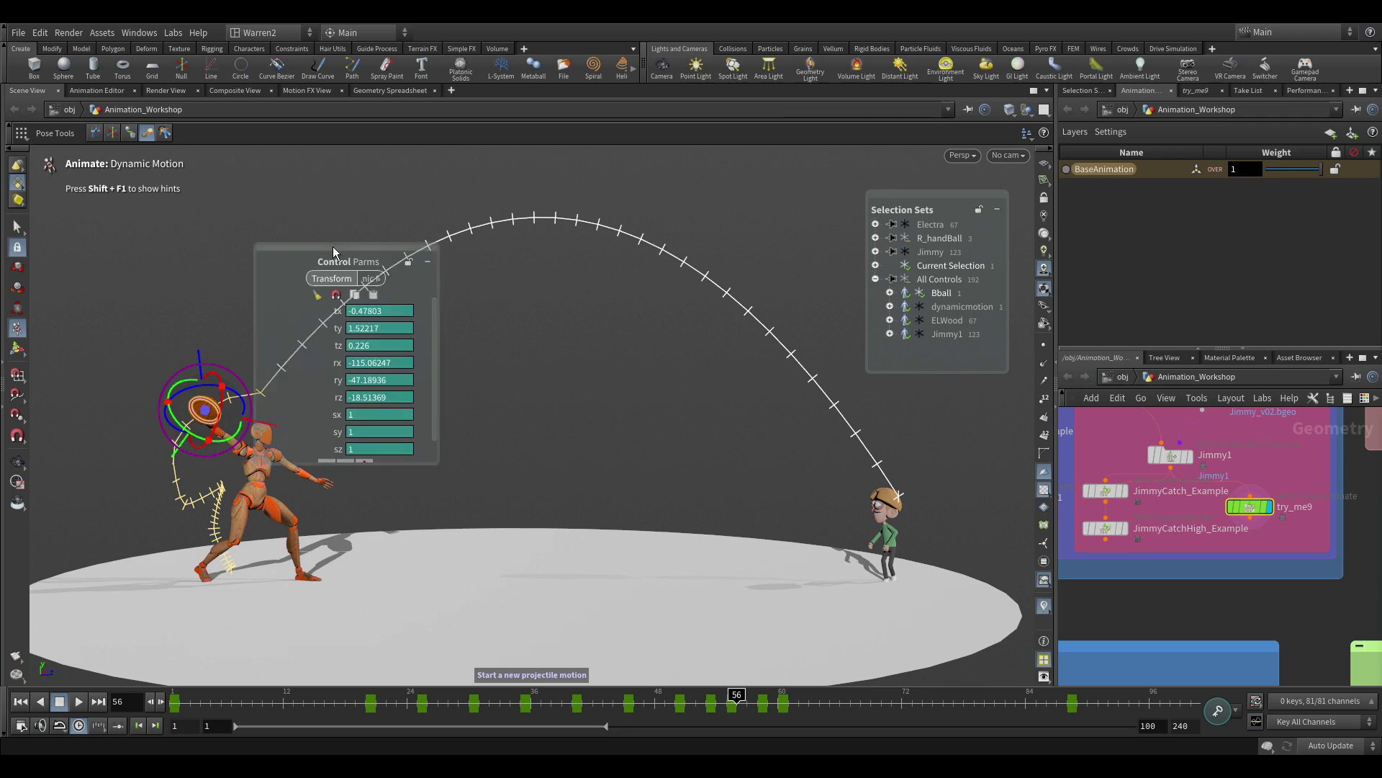
pyautogui.moveTo(332, 246); pyautogui.dragTo(565, 412)
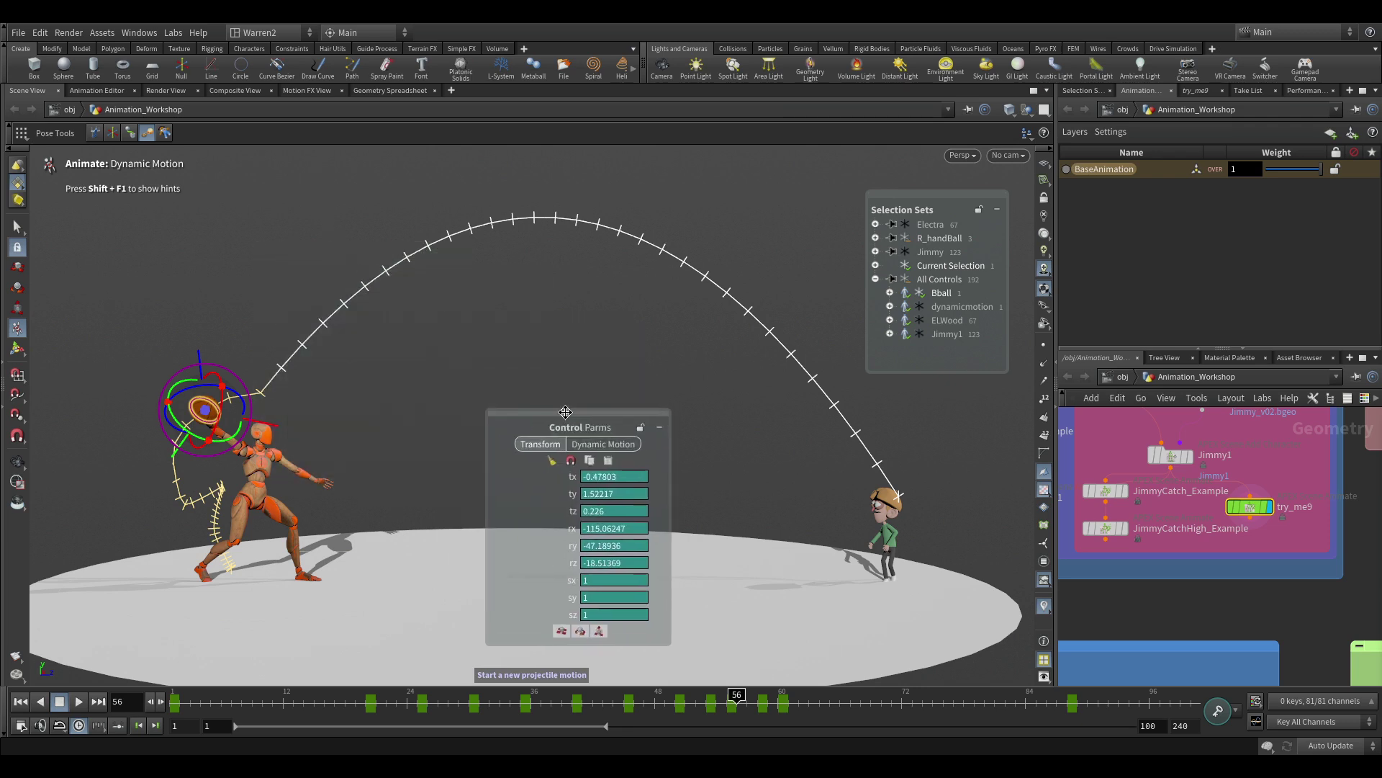
pyautogui.click(603, 443)
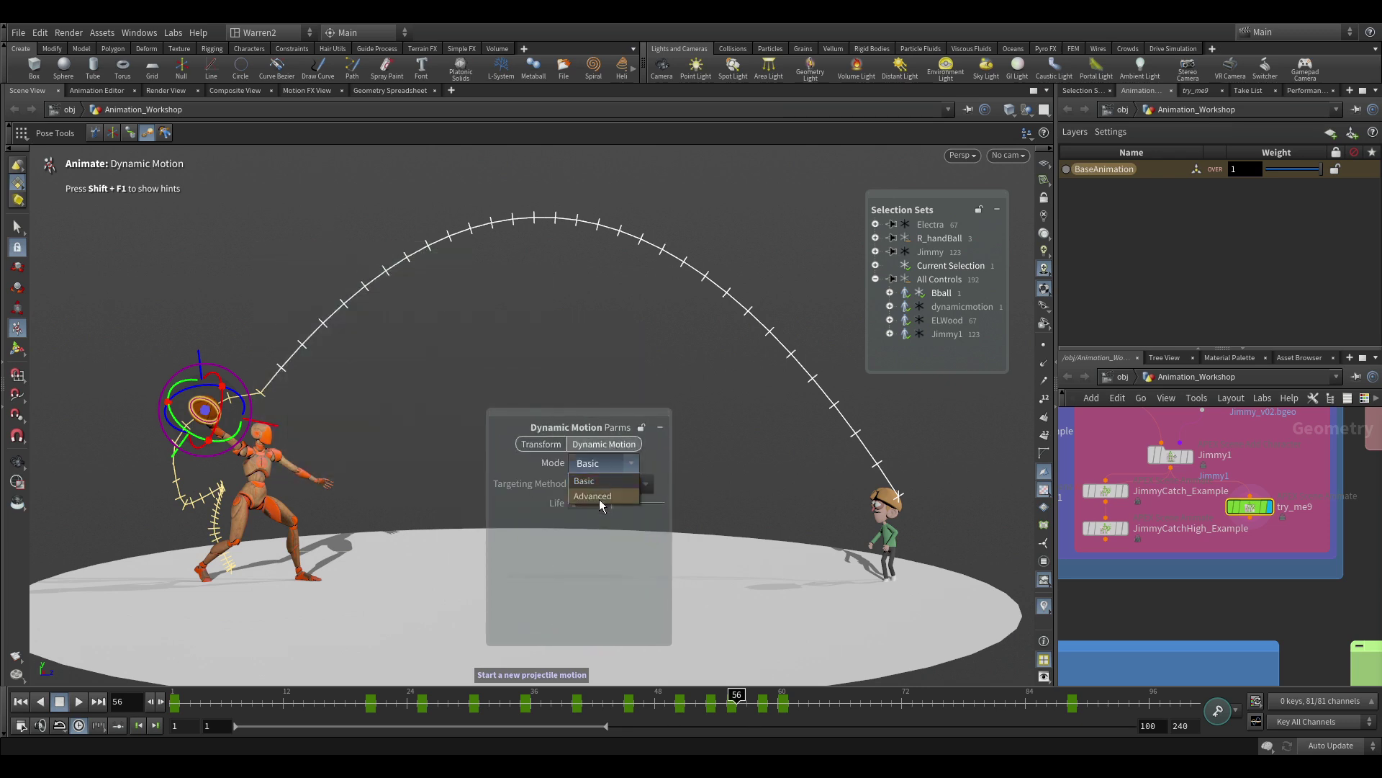
pyautogui.click(599, 497)
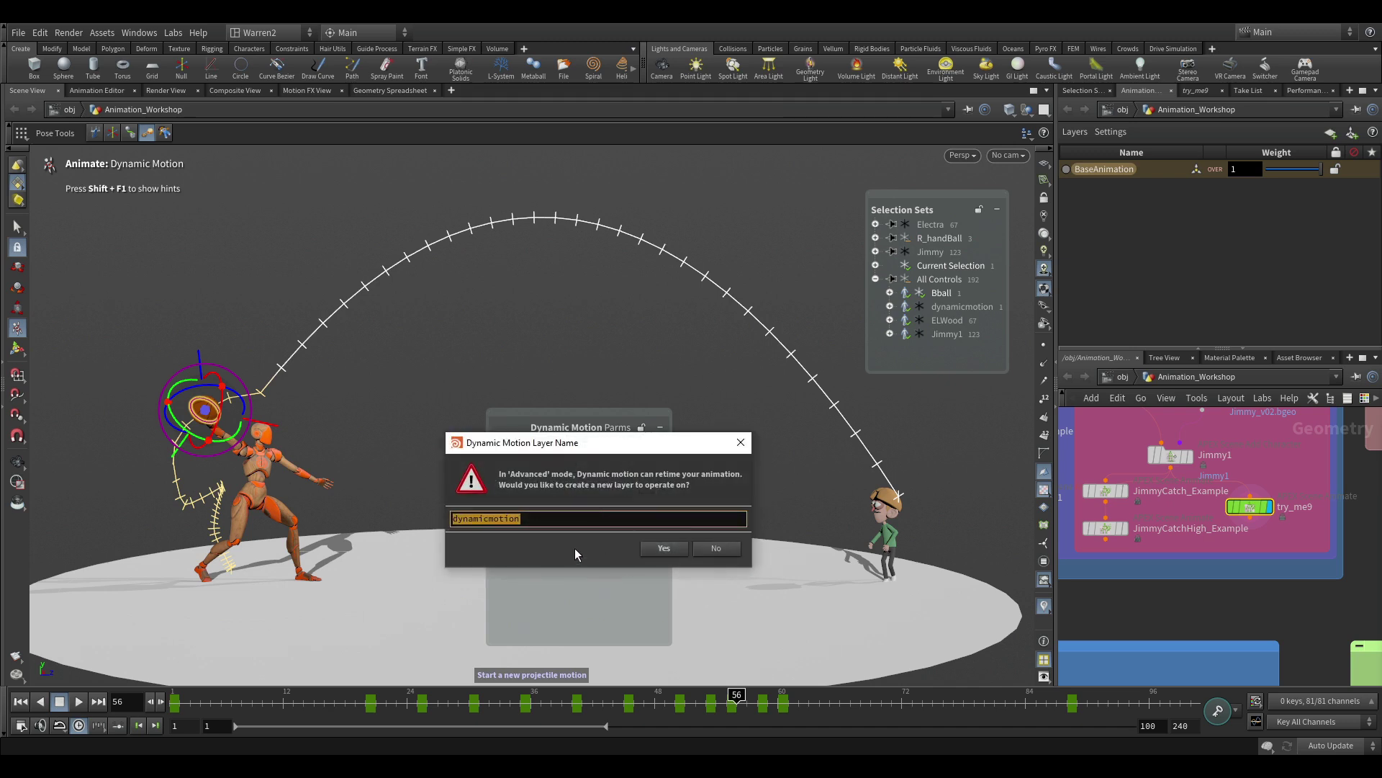
pyautogui.click(680, 549)
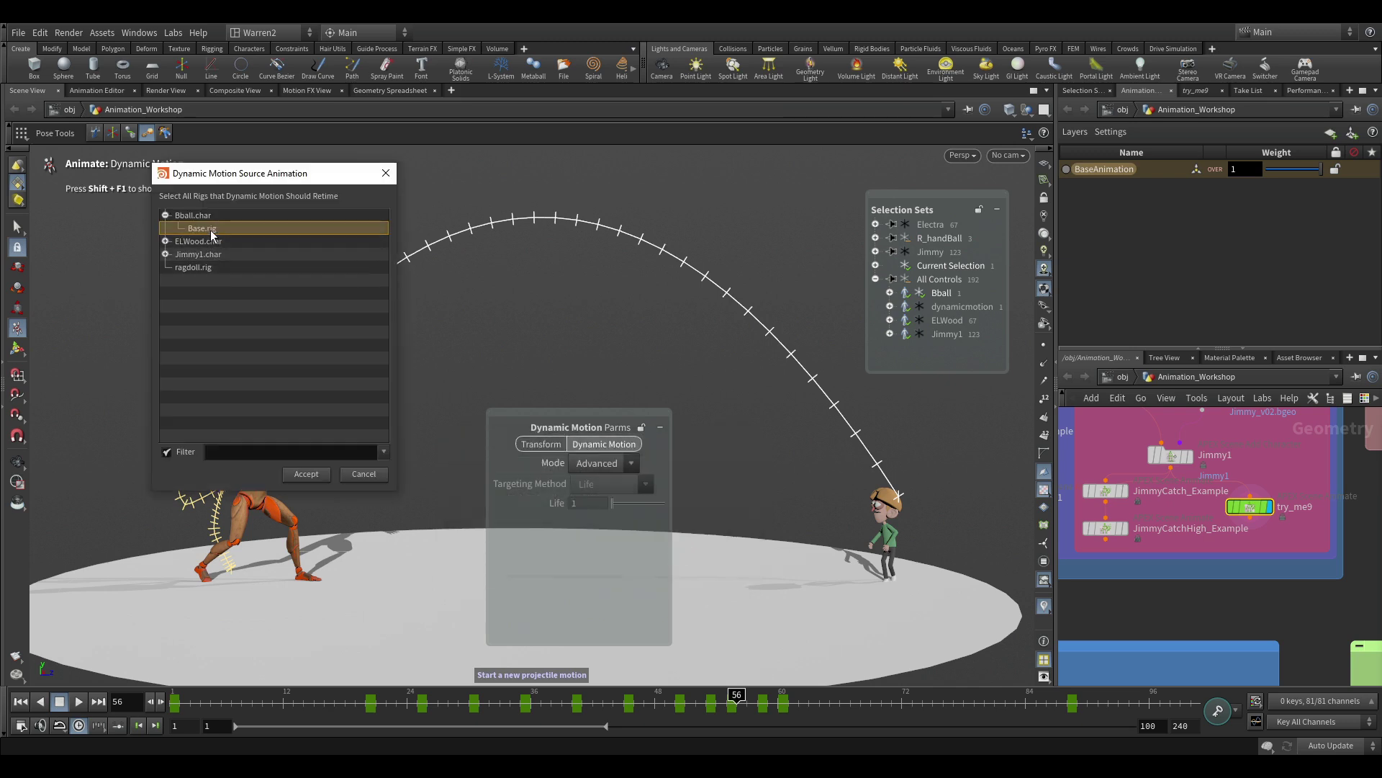
# Choose the Base.rig of both Bball.char and Jimmy1.char as the rigs Dynamic Motion should retime
pyautogui.click(165, 255)
pyautogui.keyDown('ctrl'); pyautogui.click(215, 268); pyautogui.keyUp('ctrl')
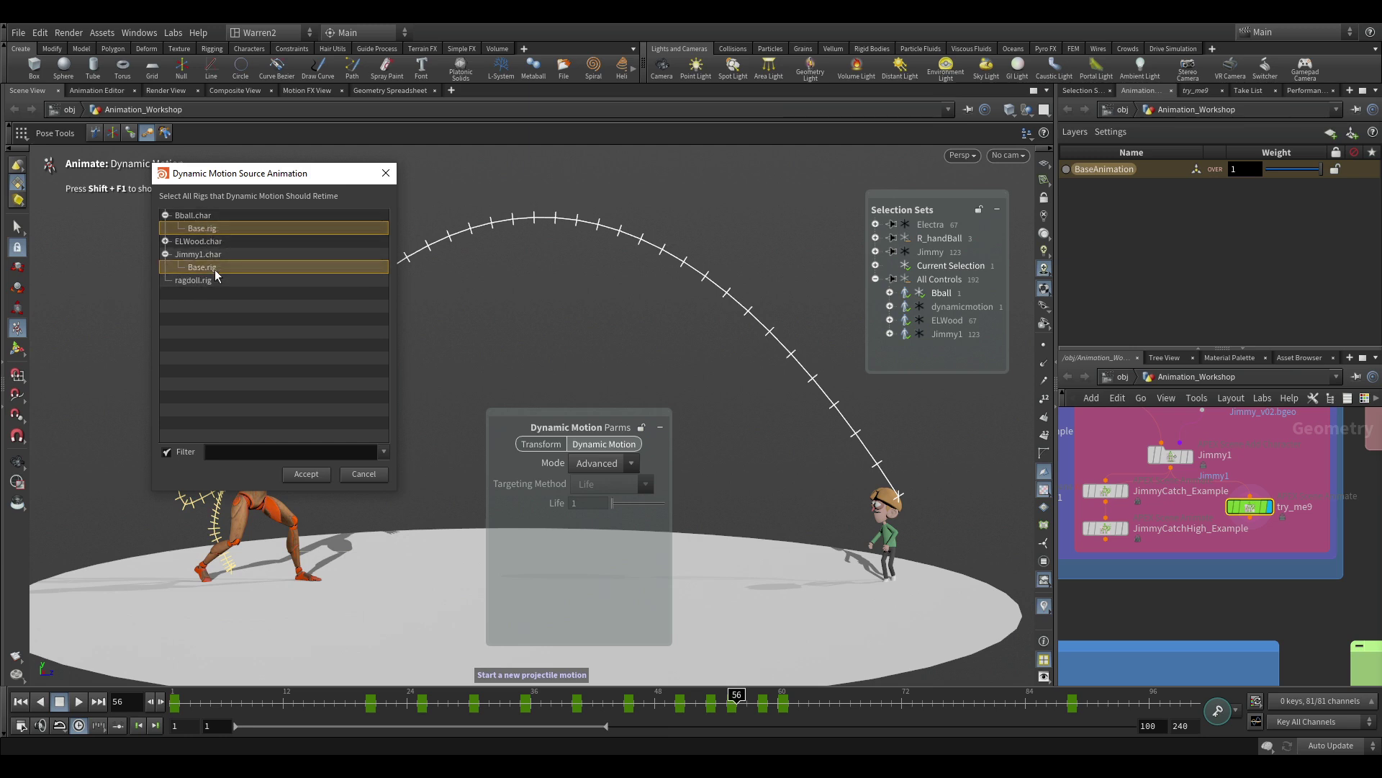
pyautogui.click(306, 474)
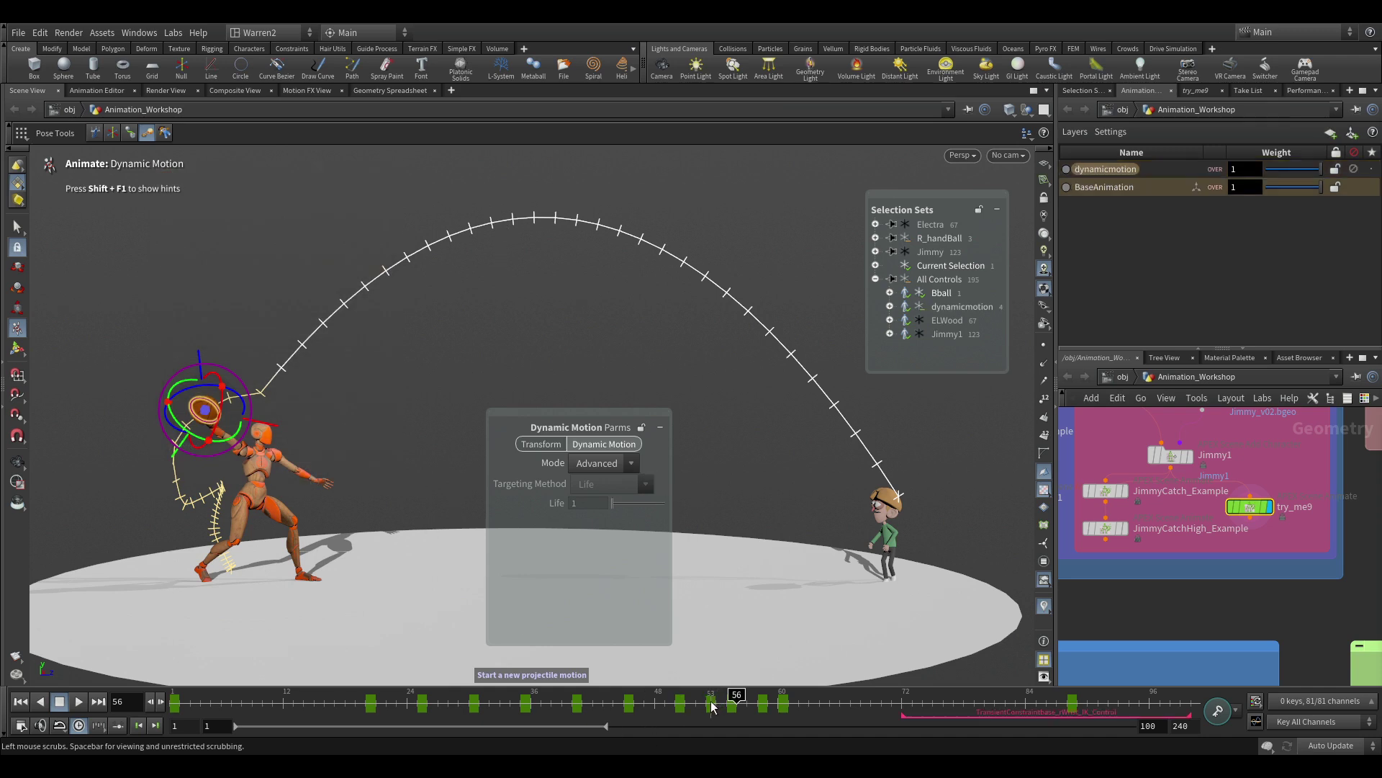
# Go to frame 66, show the dynamicmotion controls on the arc and move the parameter window clear of the path
pyautogui.moveTo(764, 705); pyautogui.dragTo(829, 705)
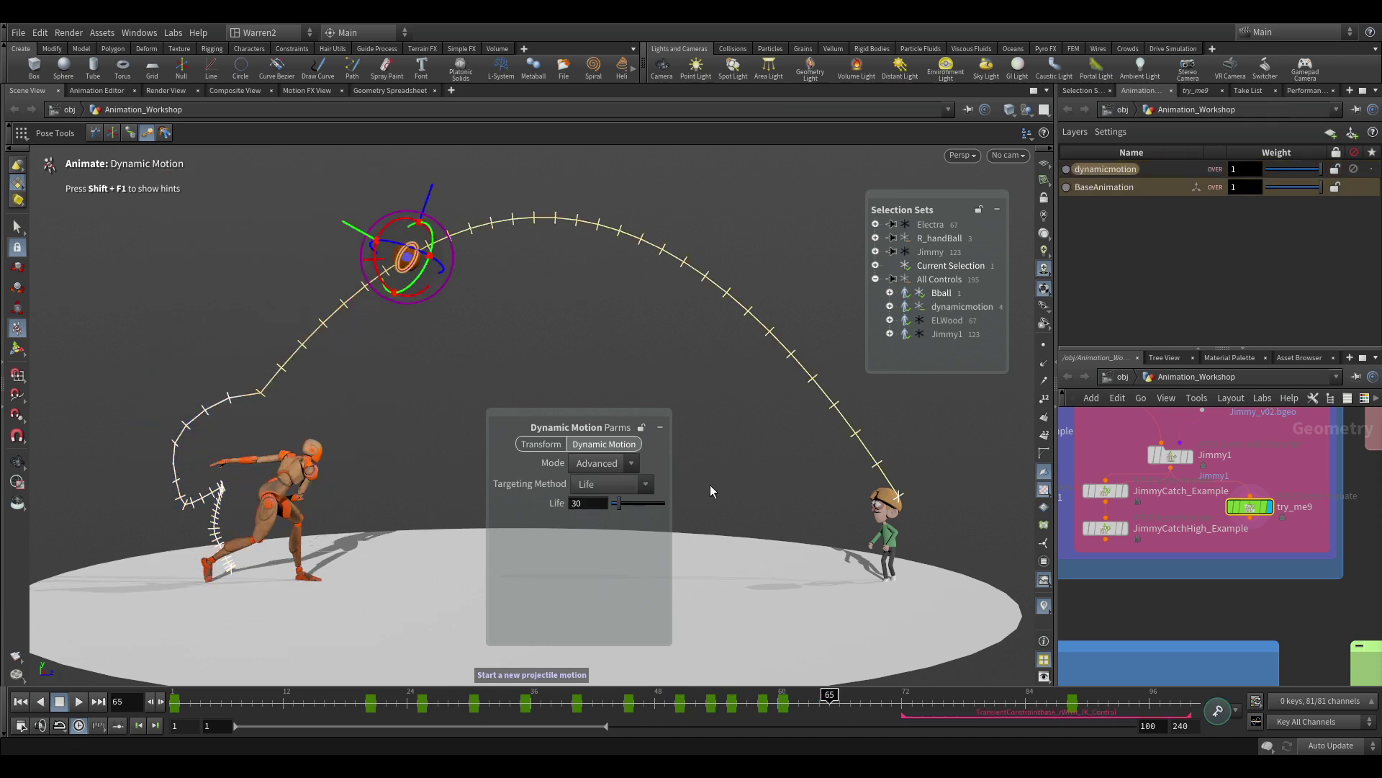
pyautogui.click(920, 308)
pyautogui.moveTo(780, 704); pyautogui.dragTo(840, 704)
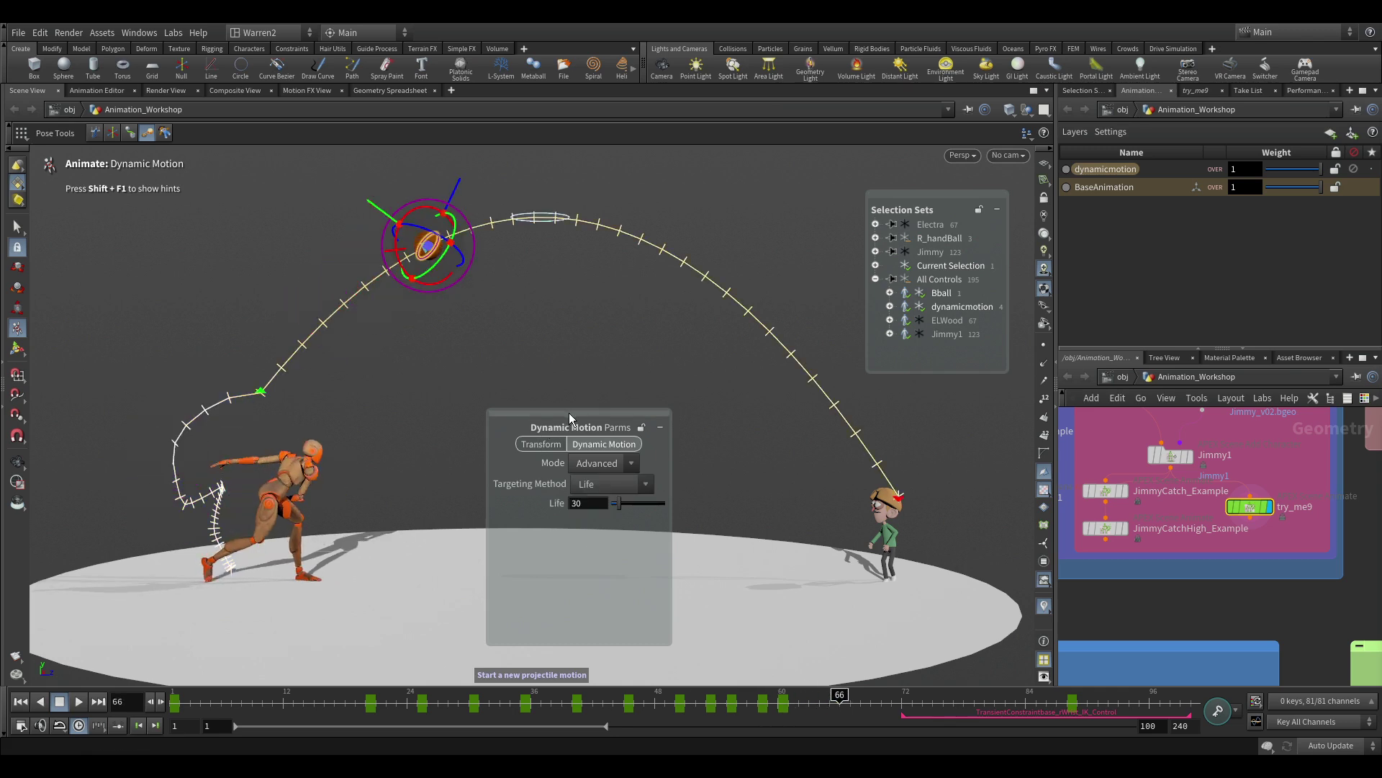
pyautogui.moveTo(569, 414); pyautogui.dragTo(119, 171)
# Lower the control at the arc's apex to flatten the throw to a Life of about 10
pyautogui.click(540, 218)
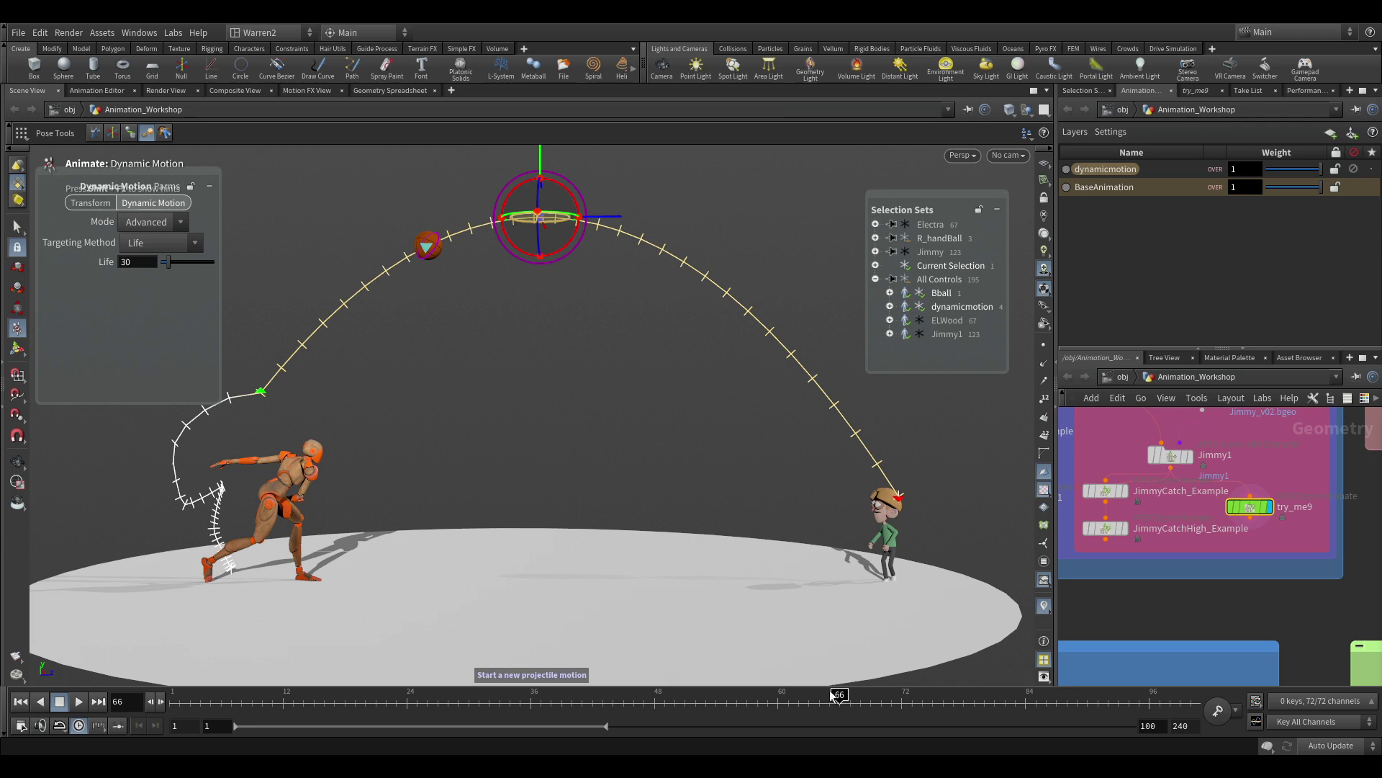
pyautogui.moveTo(838, 699)
pyautogui.mouseDown()
pyautogui.moveTo(616, 700)
pyautogui.moveTo(841, 700)
pyautogui.mouseUp()
pyautogui.moveTo(544, 160); pyautogui.dragTo(535, 347)
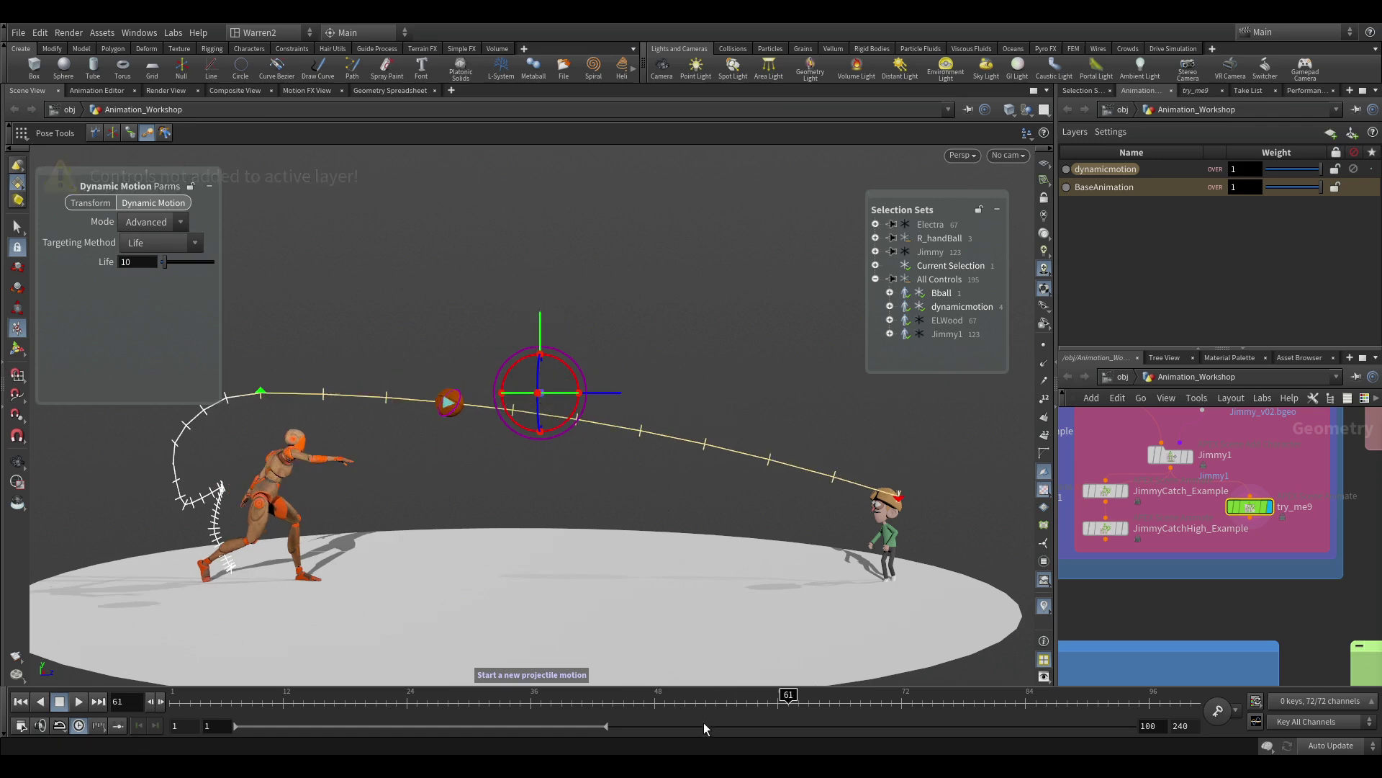
# Go back to frame 38 and examine the Bake options in the Dynamic Motion settings
pyautogui.moveTo(689, 701); pyautogui.dragTo(561, 682)
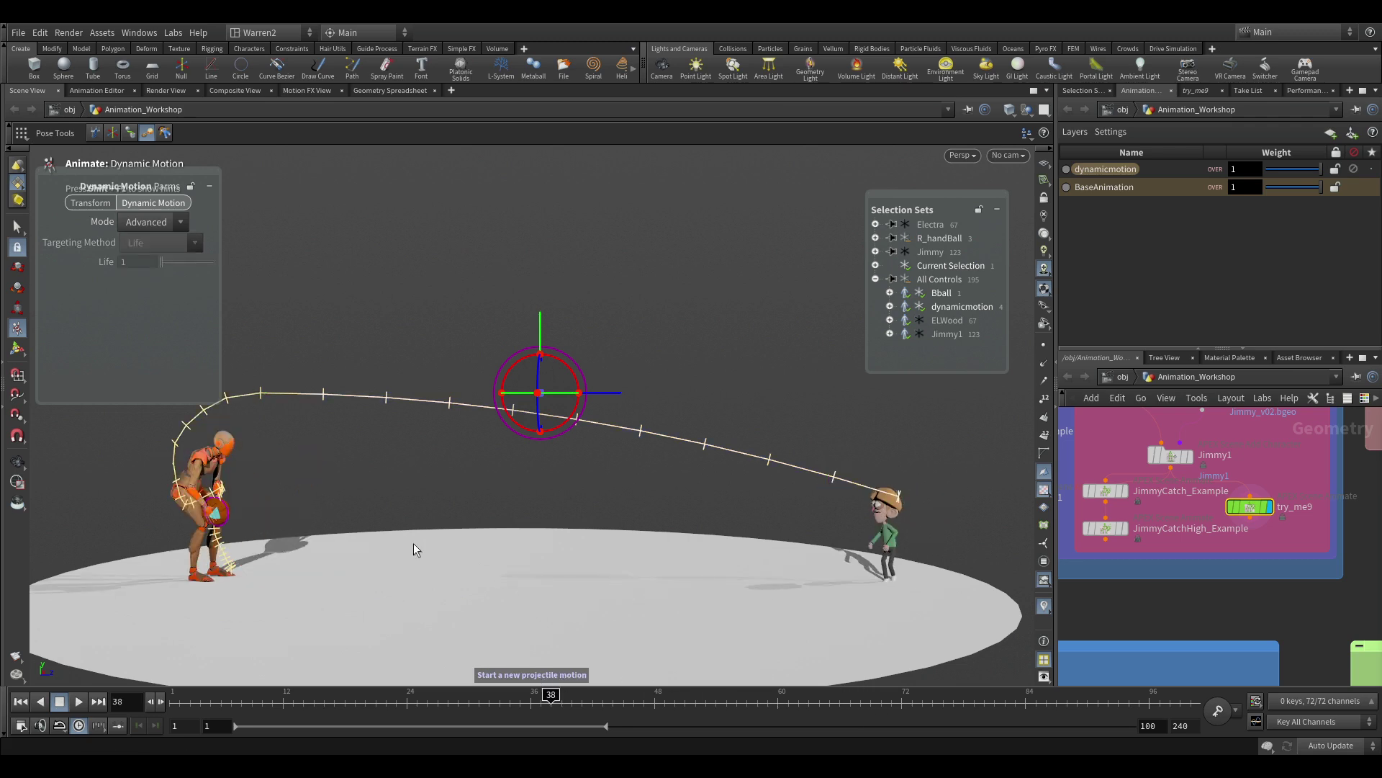
pyautogui.press('p')
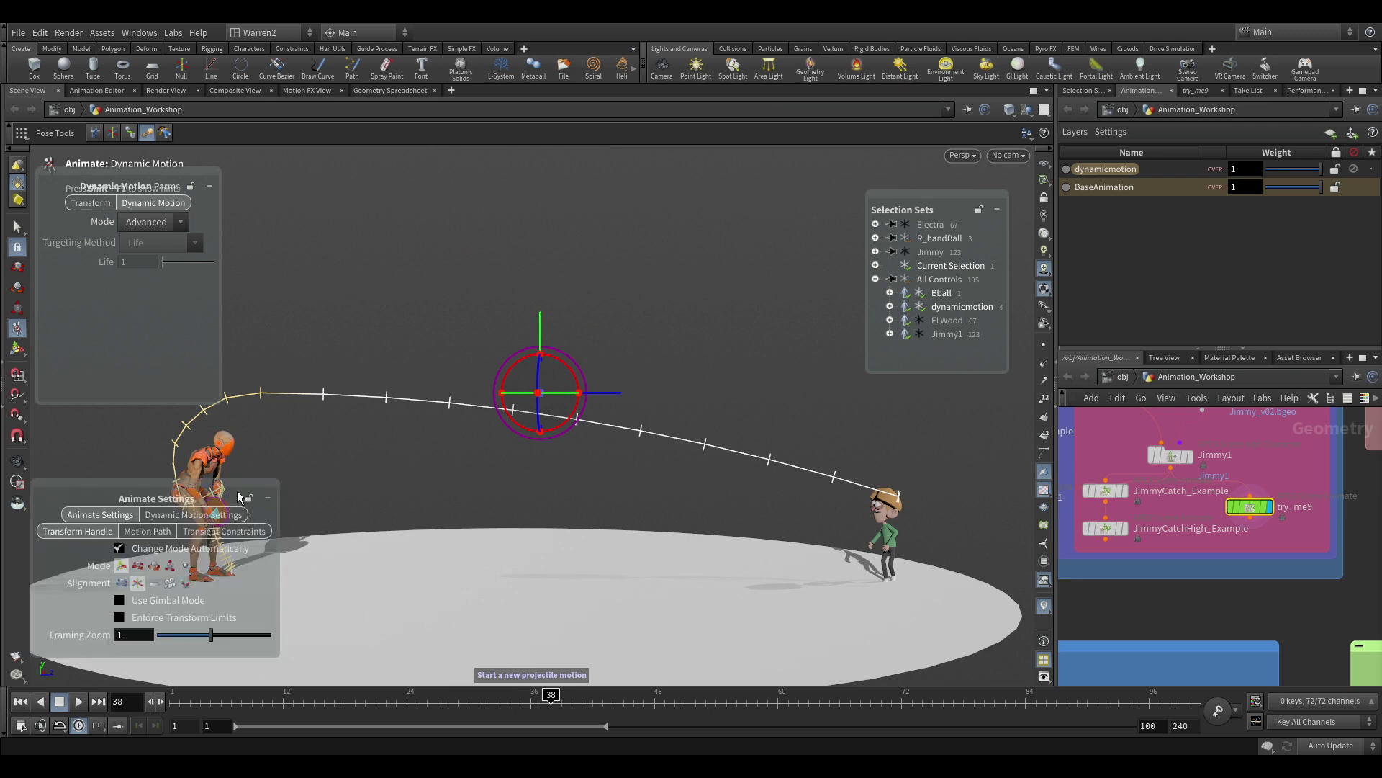
pyautogui.keyDown('alt'); pyautogui.moveTo(386, 456); pyautogui.dragTo(478, 392); pyautogui.keyUp('alt')
pyautogui.click(215, 515)
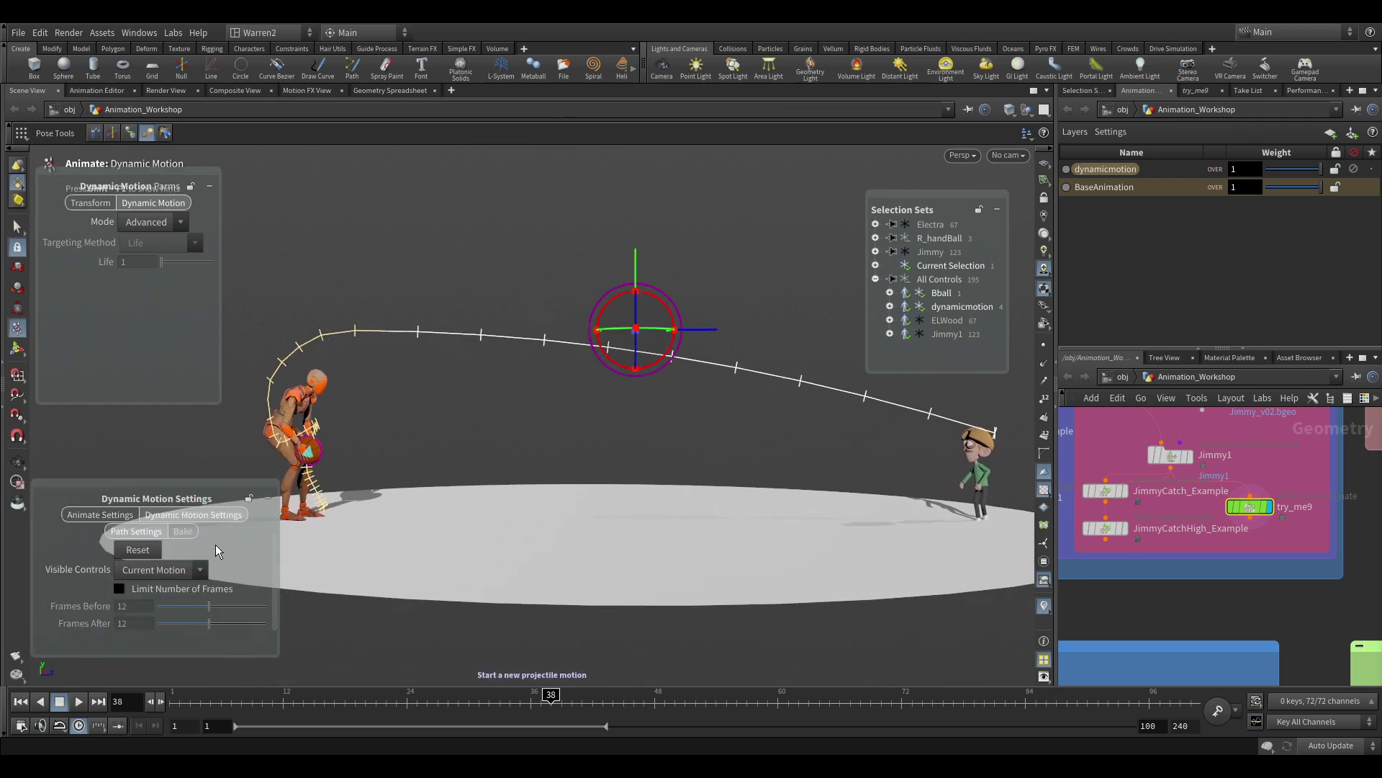
pyautogui.click(181, 532)
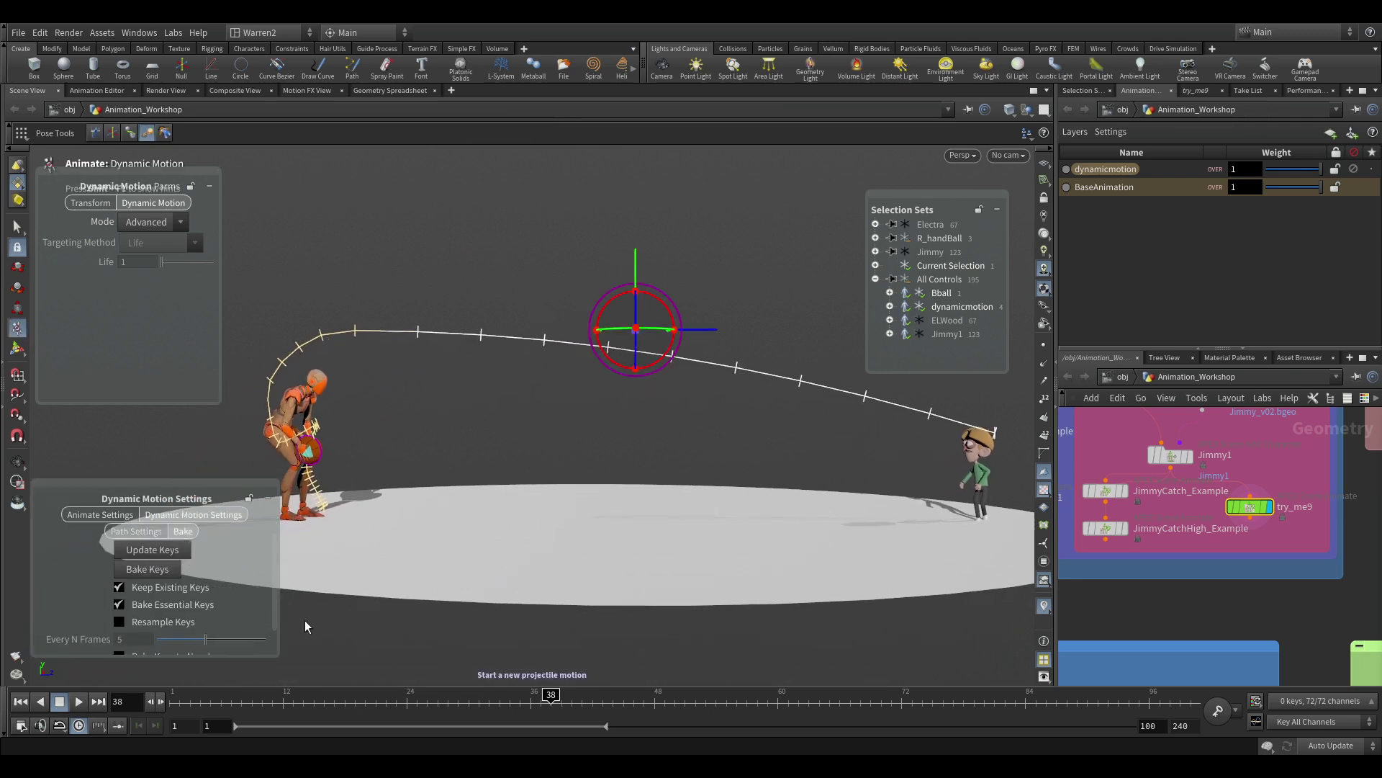
pyautogui.scroll(-1, 235, 609)
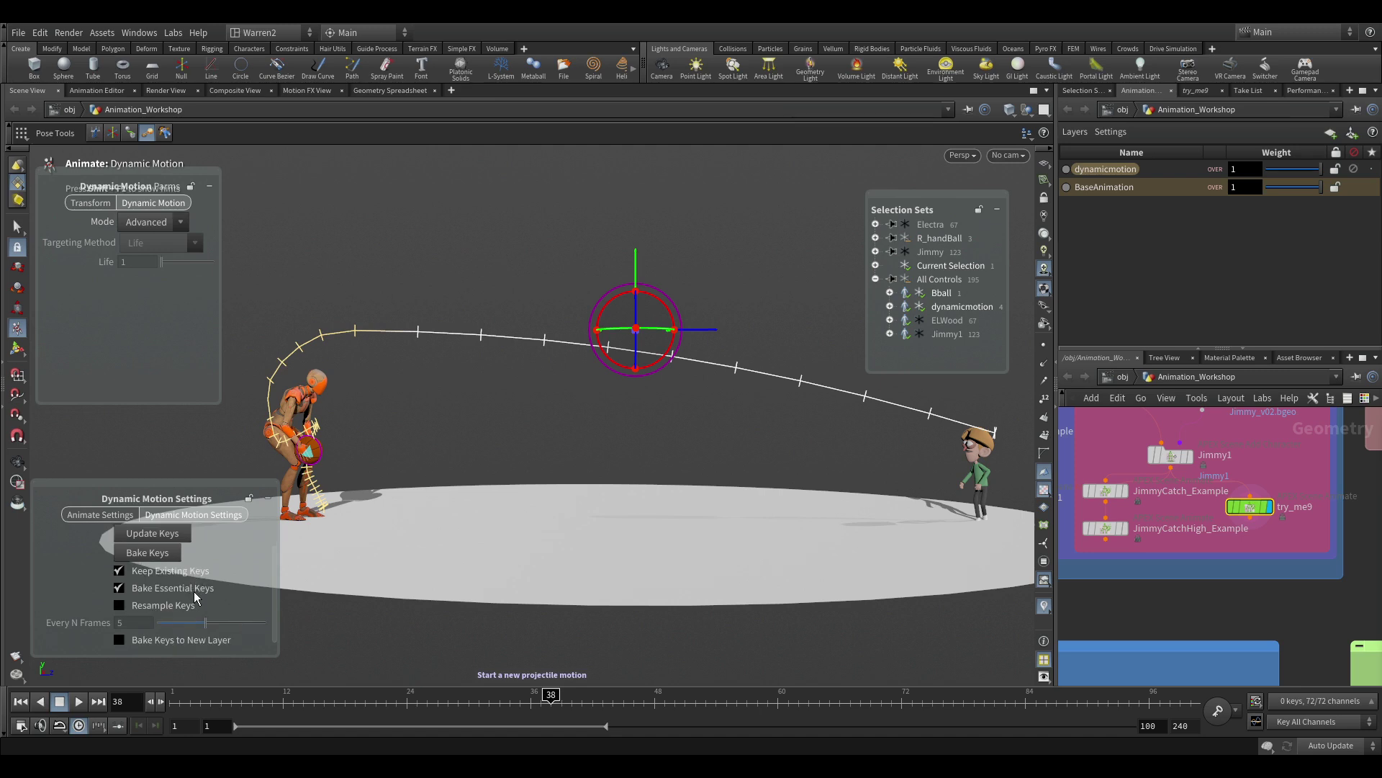
# Return to the Animate tool on the dynamicmotion layer and hide the dynamicmotion controls
pyautogui.click(1150, 170)
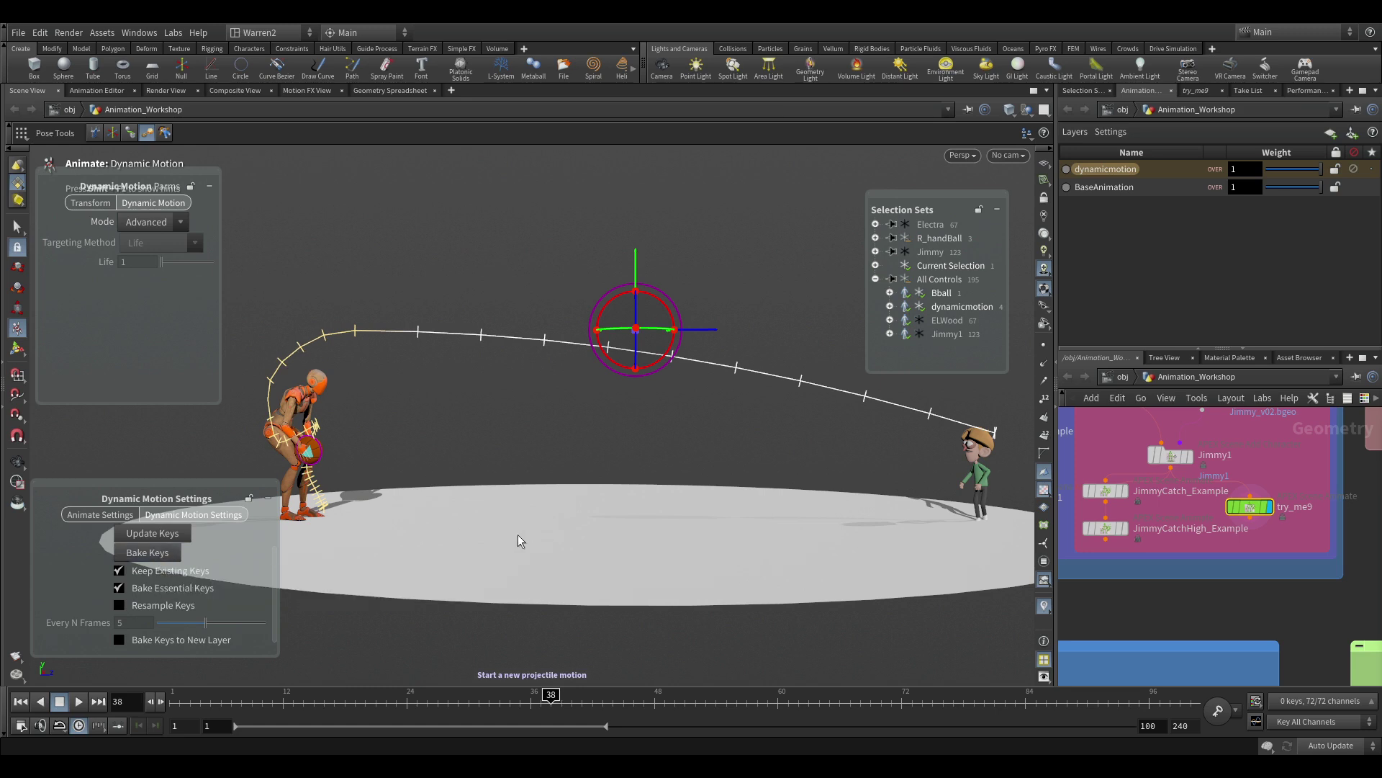
pyautogui.press('c')
pyautogui.click(586, 455)
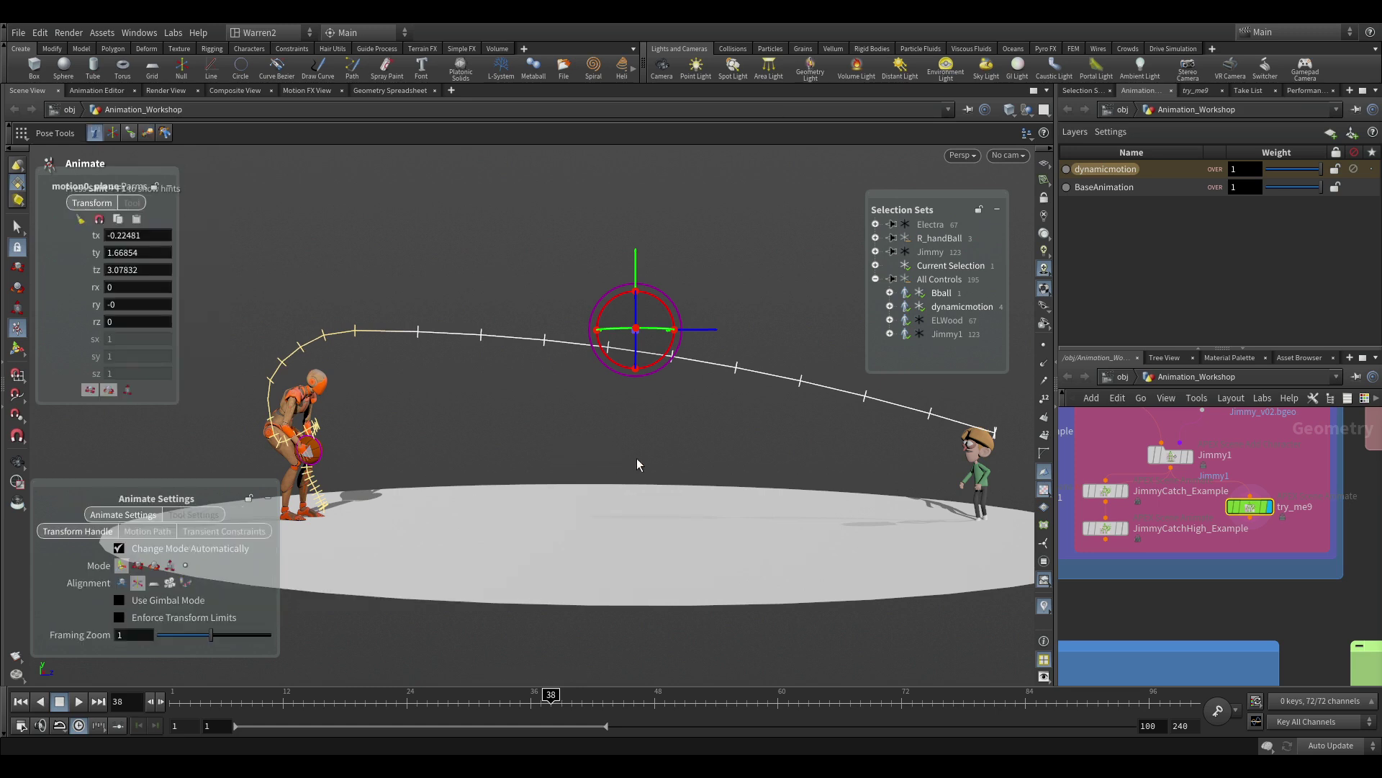
pyautogui.click(912, 310)
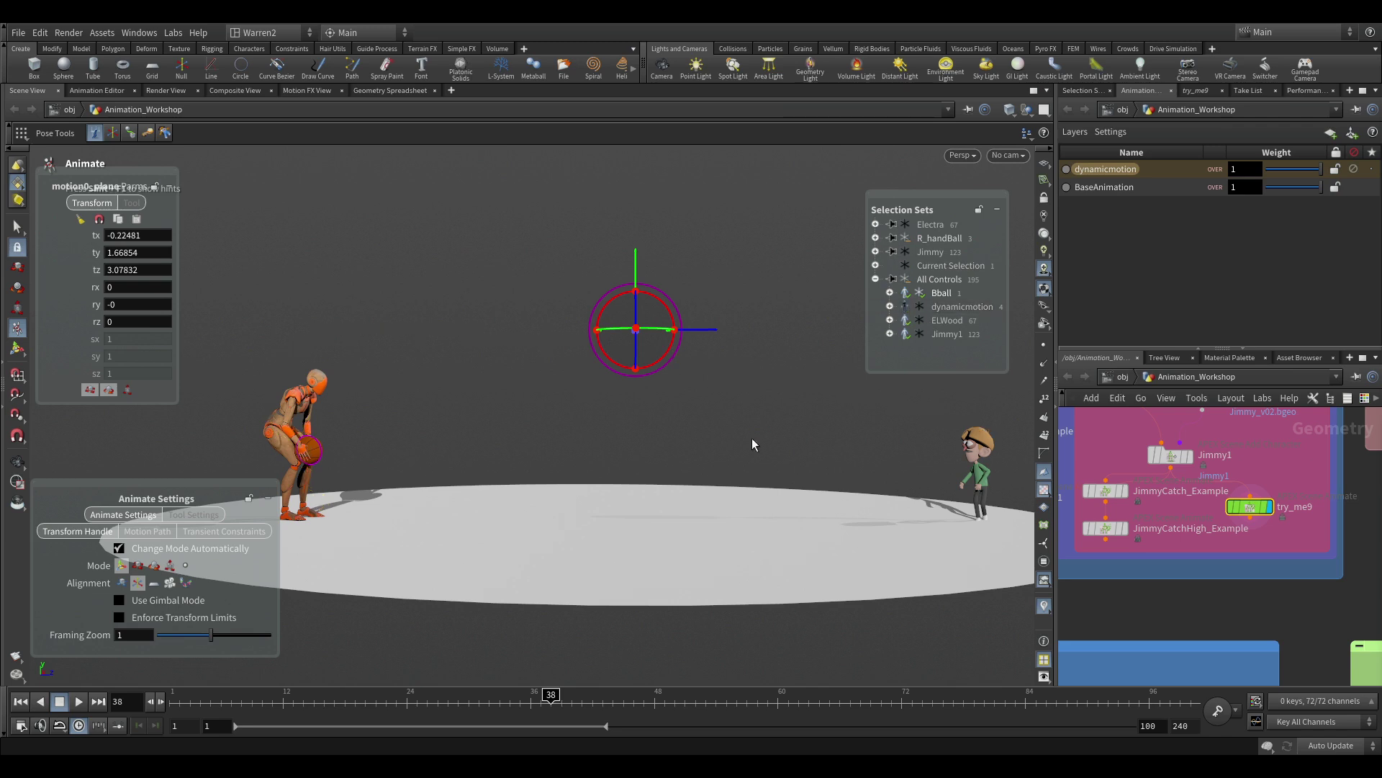
# Advance the throw to frame 66 with the basketball control selected to check the ball's position near the catcher's hands
pyautogui.press('Up')
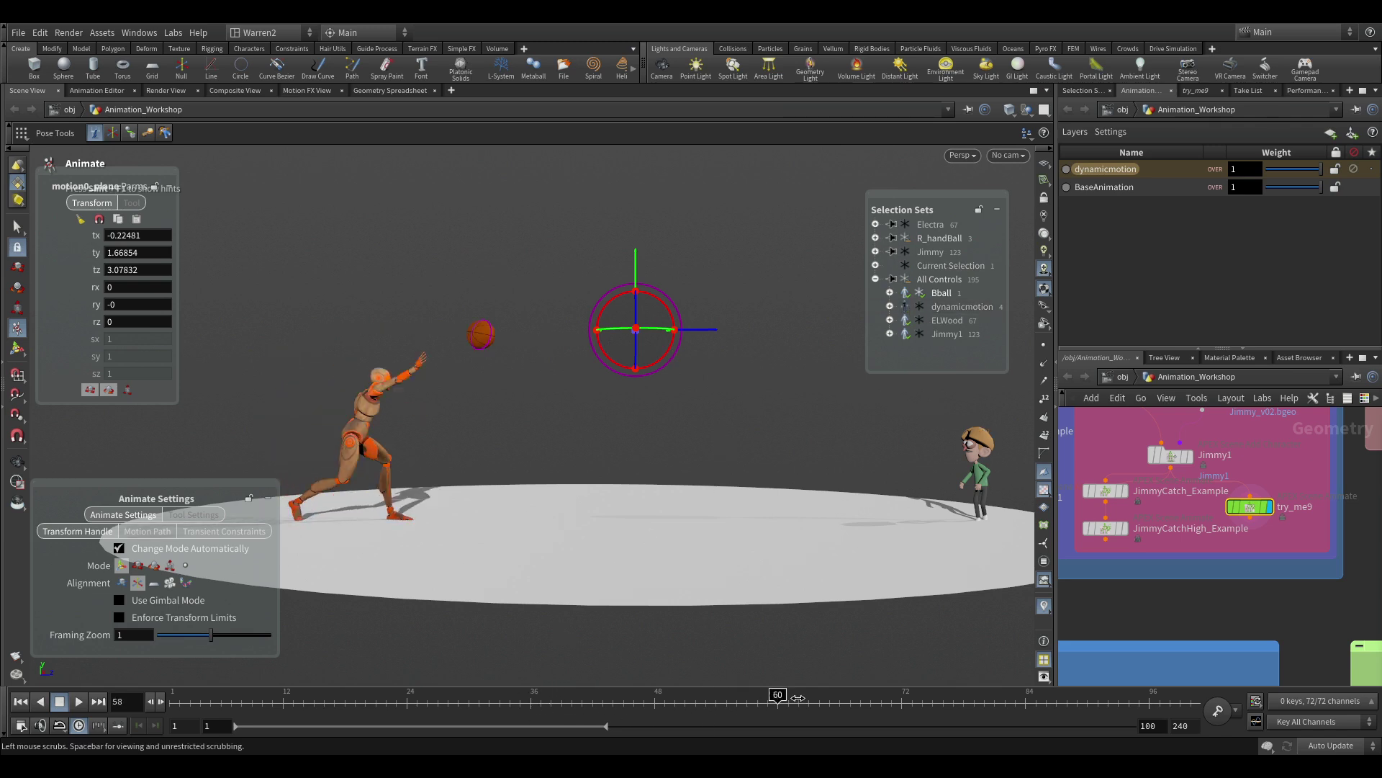
pyautogui.click(656, 405)
pyautogui.click(612, 350)
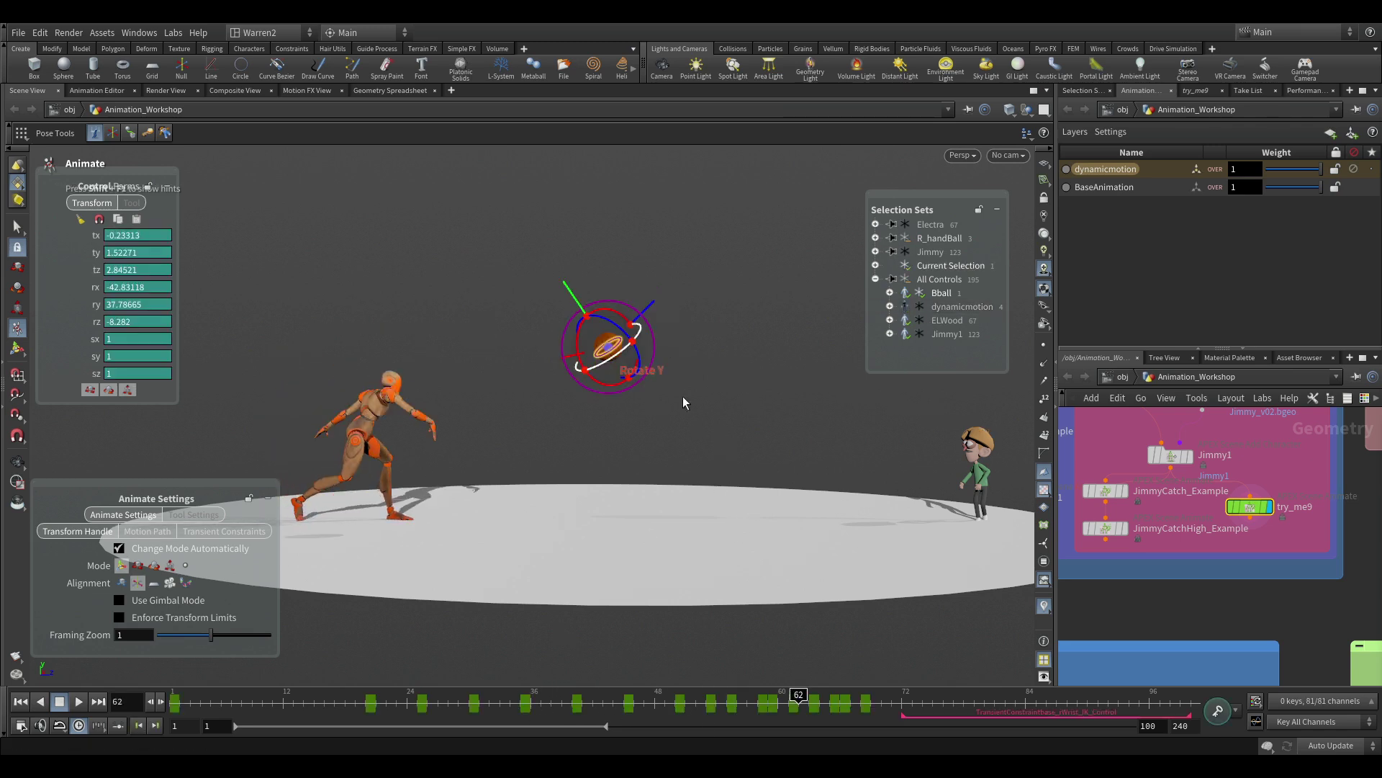
pyautogui.moveTo(789, 713); pyautogui.dragTo(844, 718)
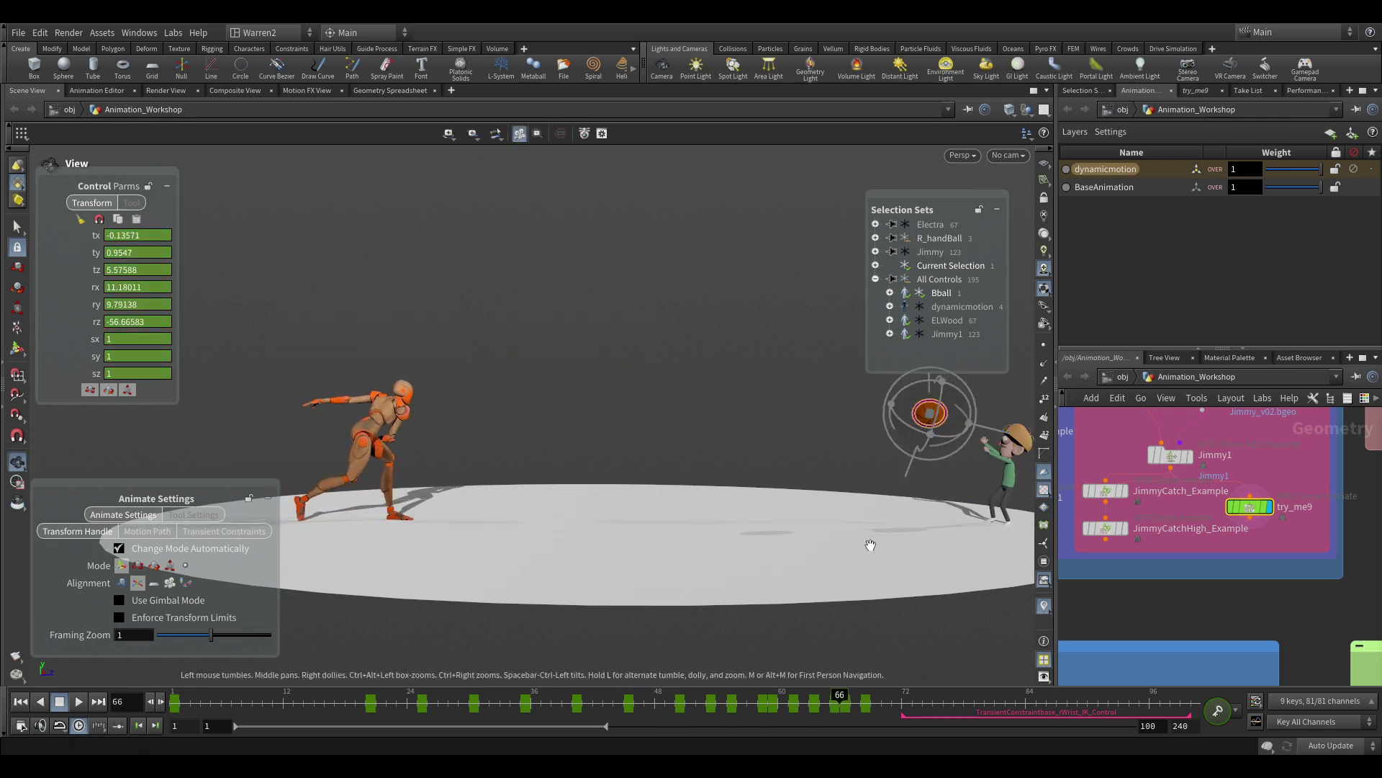
pyautogui.keyDown('alt'); pyautogui.moveTo(868, 545); pyautogui.dragTo(662, 558, button='middle'); pyautogui.keyUp('alt')
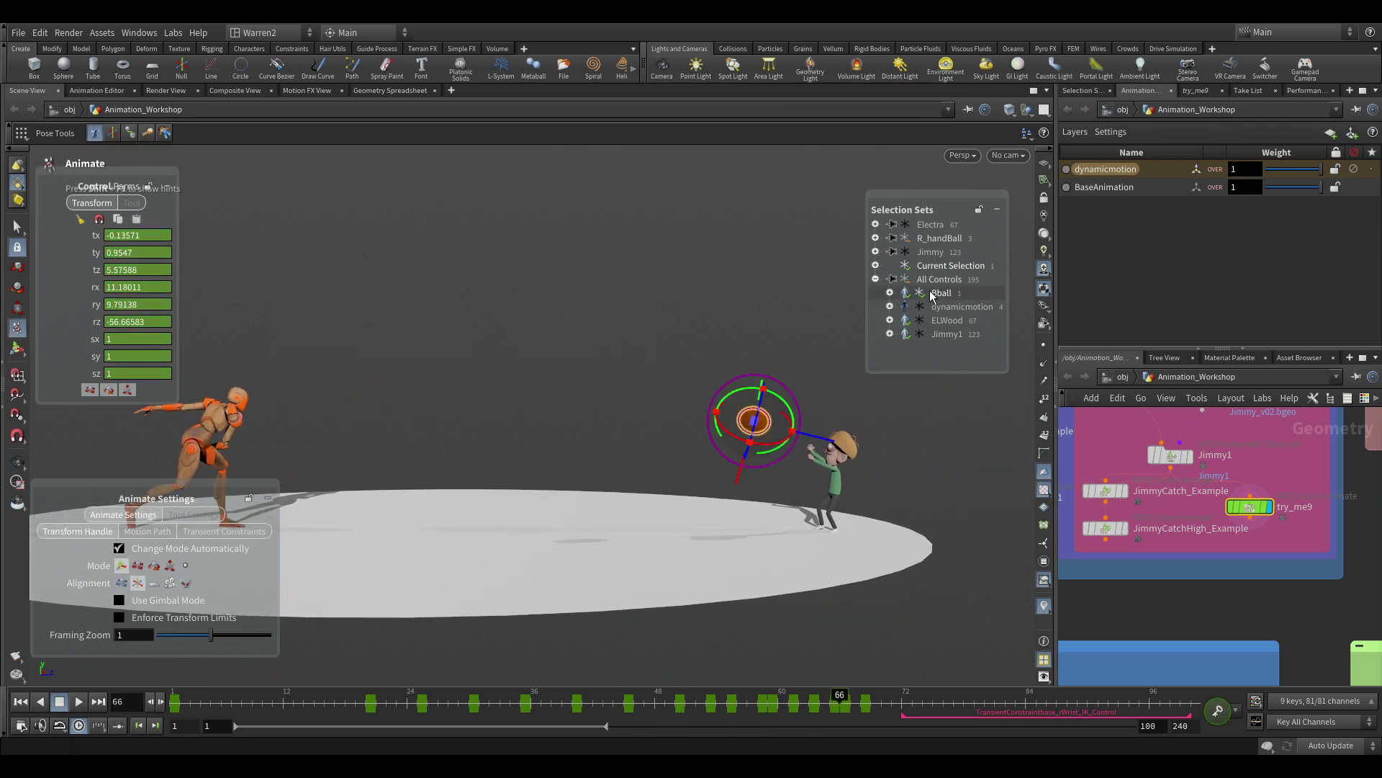
# Show Jimmy1's controls, check his root control's timing, and select the ball control at frame 67
pyautogui.click(922, 336)
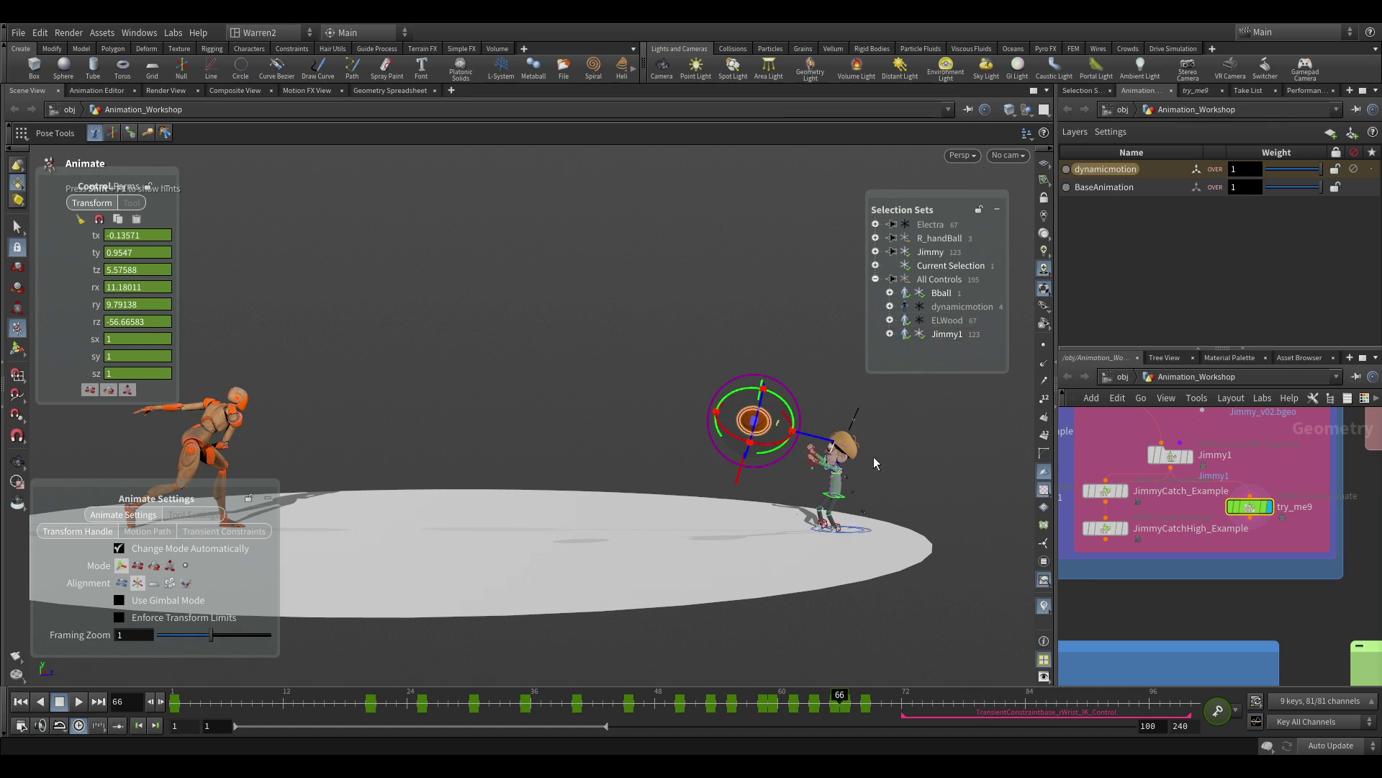
pyautogui.click(839, 491)
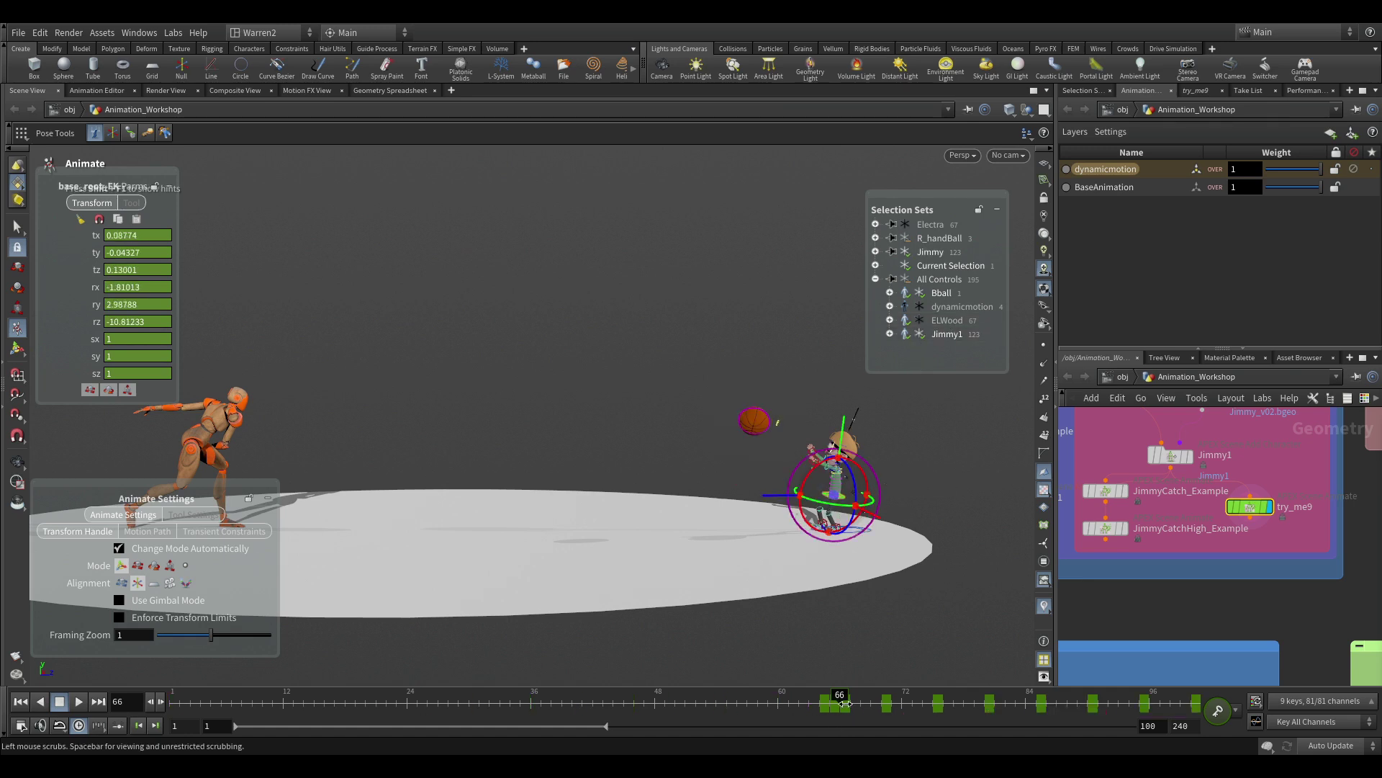
pyautogui.click(882, 700)
pyautogui.moveTo(882, 700); pyautogui.dragTo(850, 695)
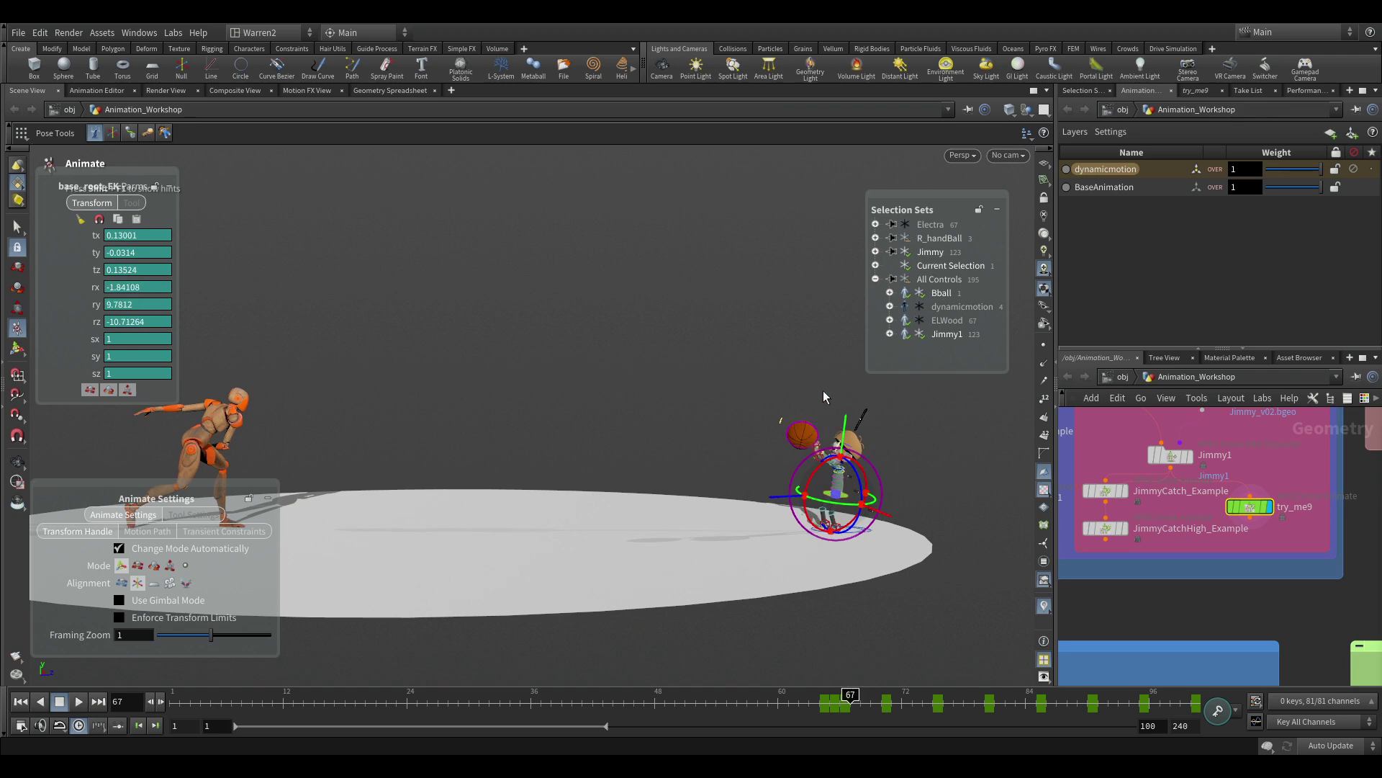
pyautogui.click(801, 434)
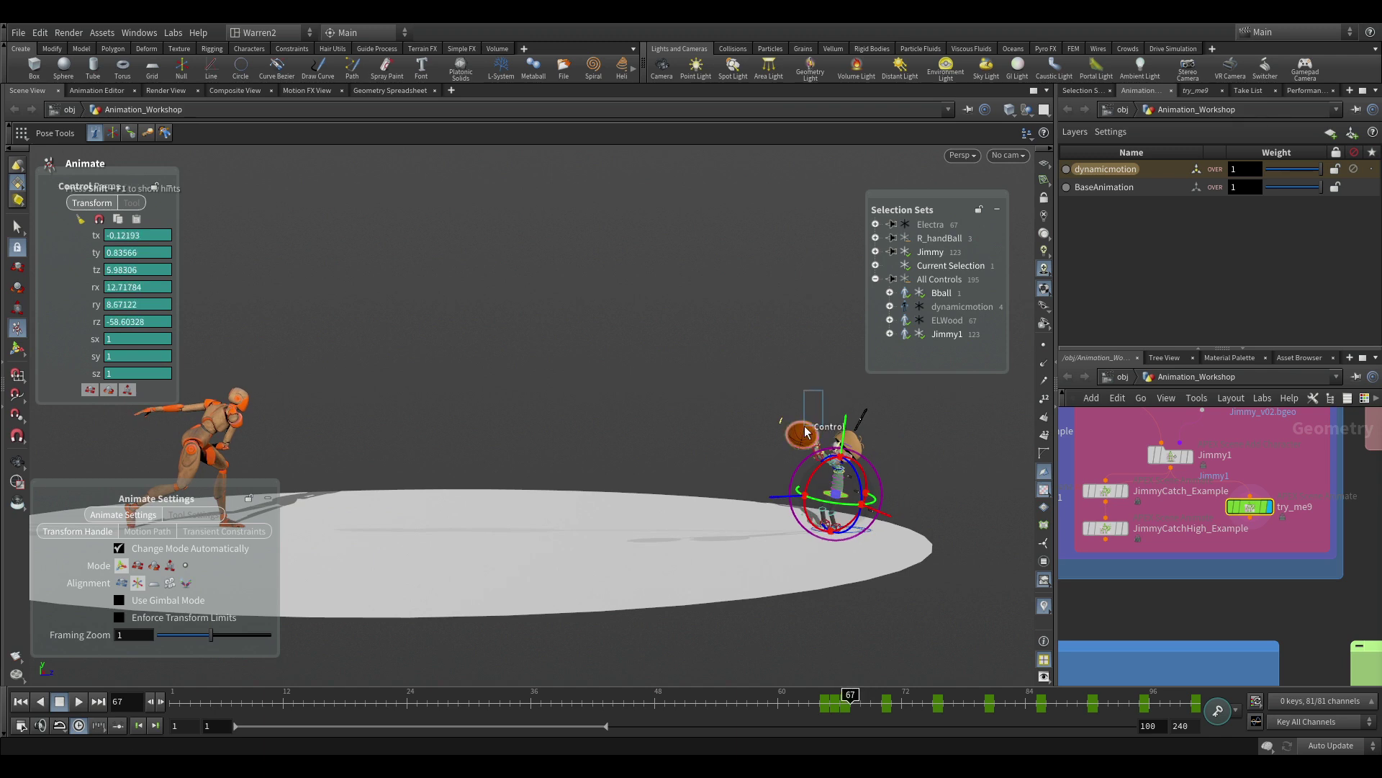
# Switch to the JimmyCatch_Example animation and scrub through the catch to frame 92
pyautogui.click(1124, 493)
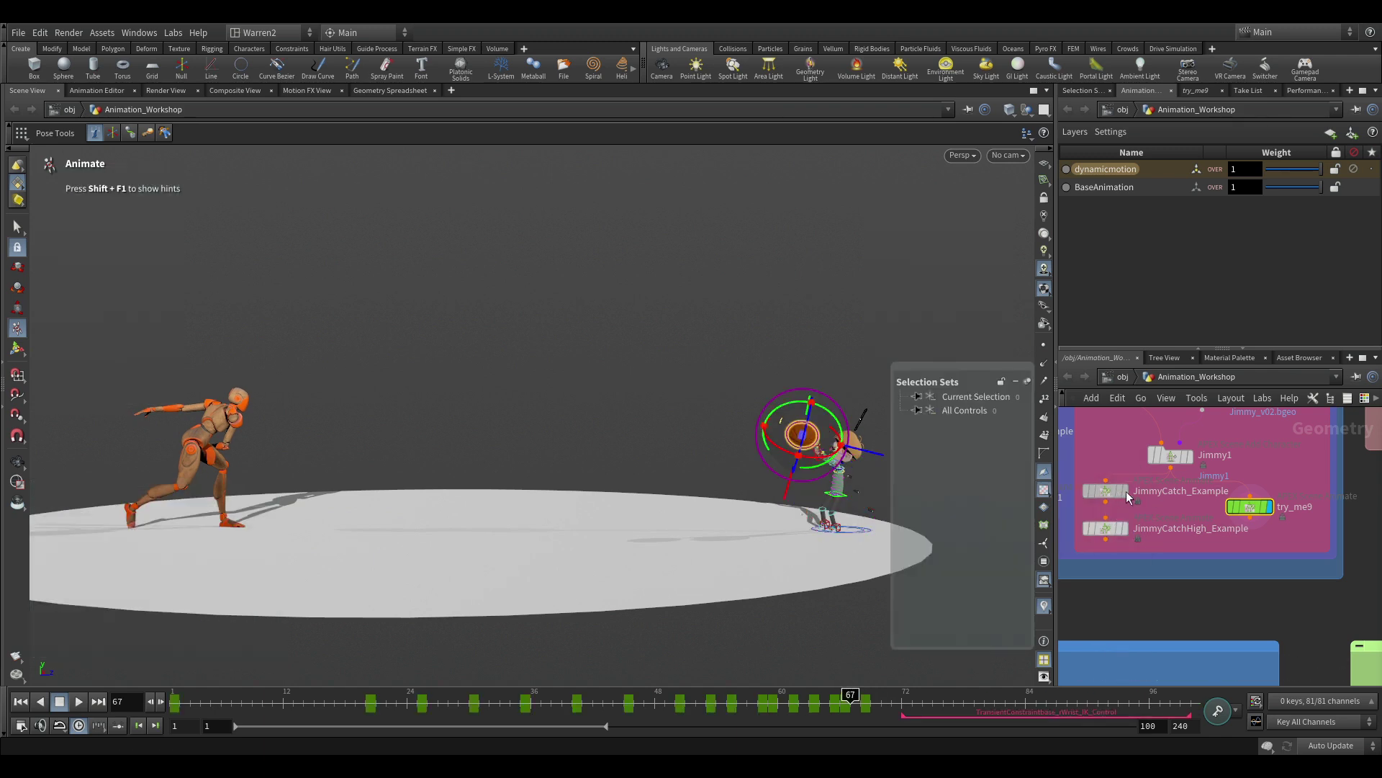
pyautogui.click(1125, 493)
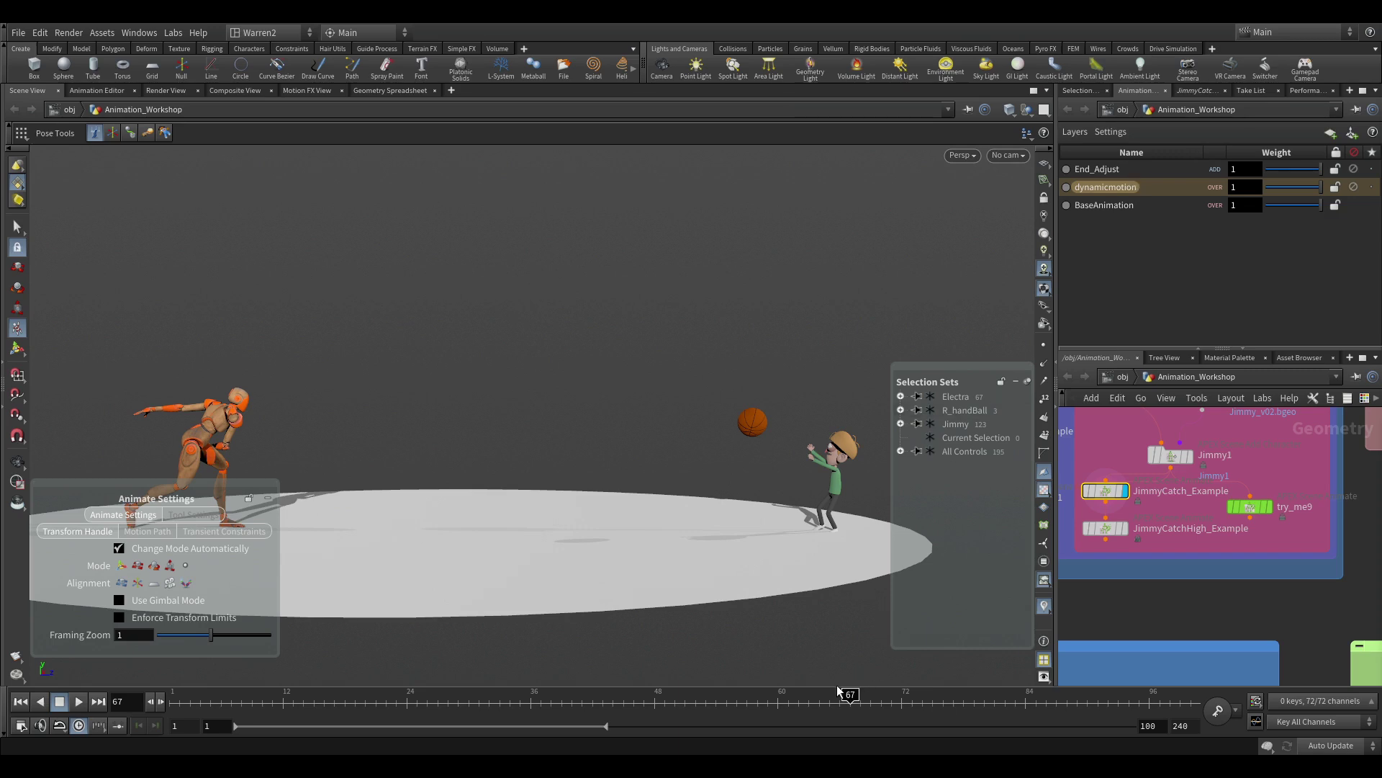
pyautogui.moveTo(860, 703); pyautogui.dragTo(964, 701)
pyautogui.keyDown('alt'); pyautogui.moveTo(839, 466); pyautogui.dragTo(661, 480, button='middle'); pyautogui.keyUp('alt')
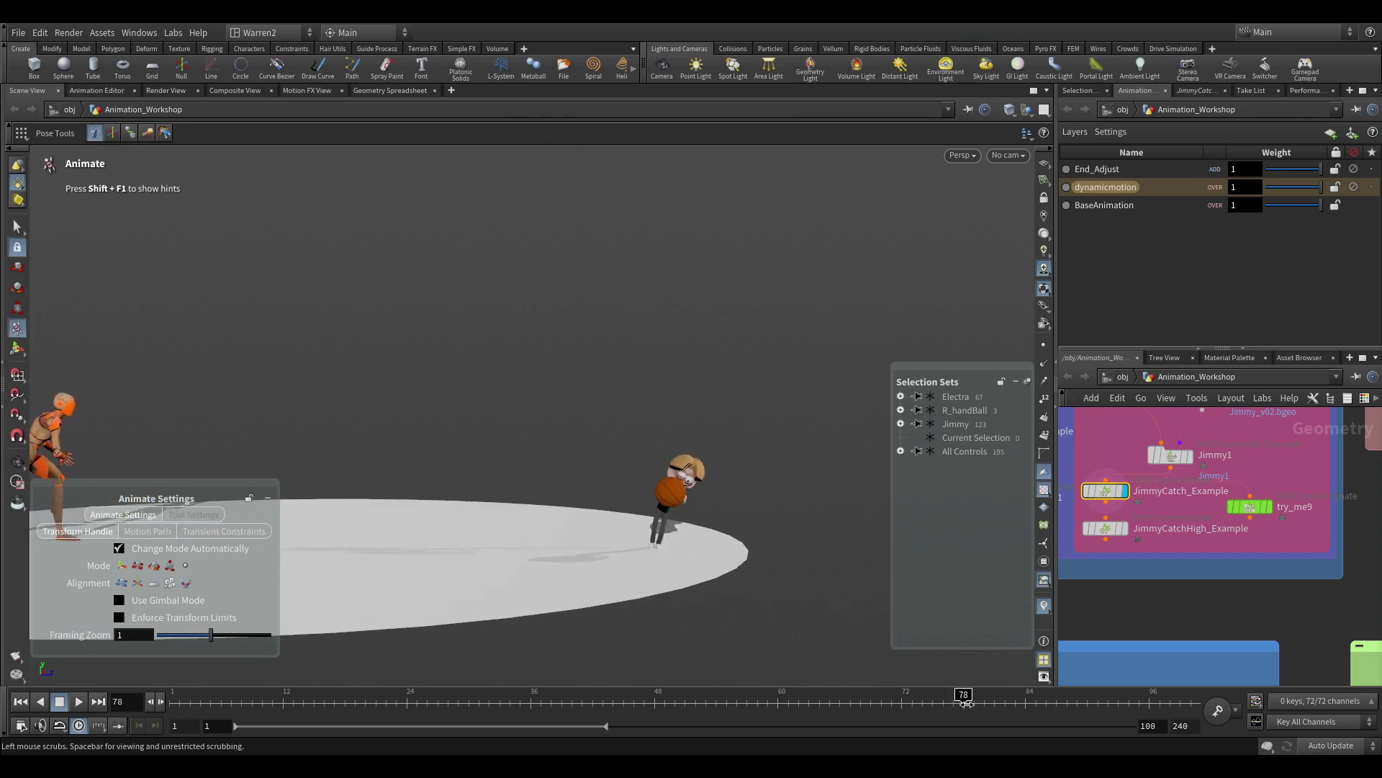
pyautogui.moveTo(970, 699); pyautogui.dragTo(1110, 698)
# Mute the End_Adjust layer and select Jimmy's root control to examine his fallen pose with the ball up close
pyautogui.click(1353, 170)
pyautogui.keyDown('alt'); pyautogui.moveTo(842, 562); pyautogui.dragTo(632, 540); pyautogui.keyUp('alt')
pyautogui.press('f')
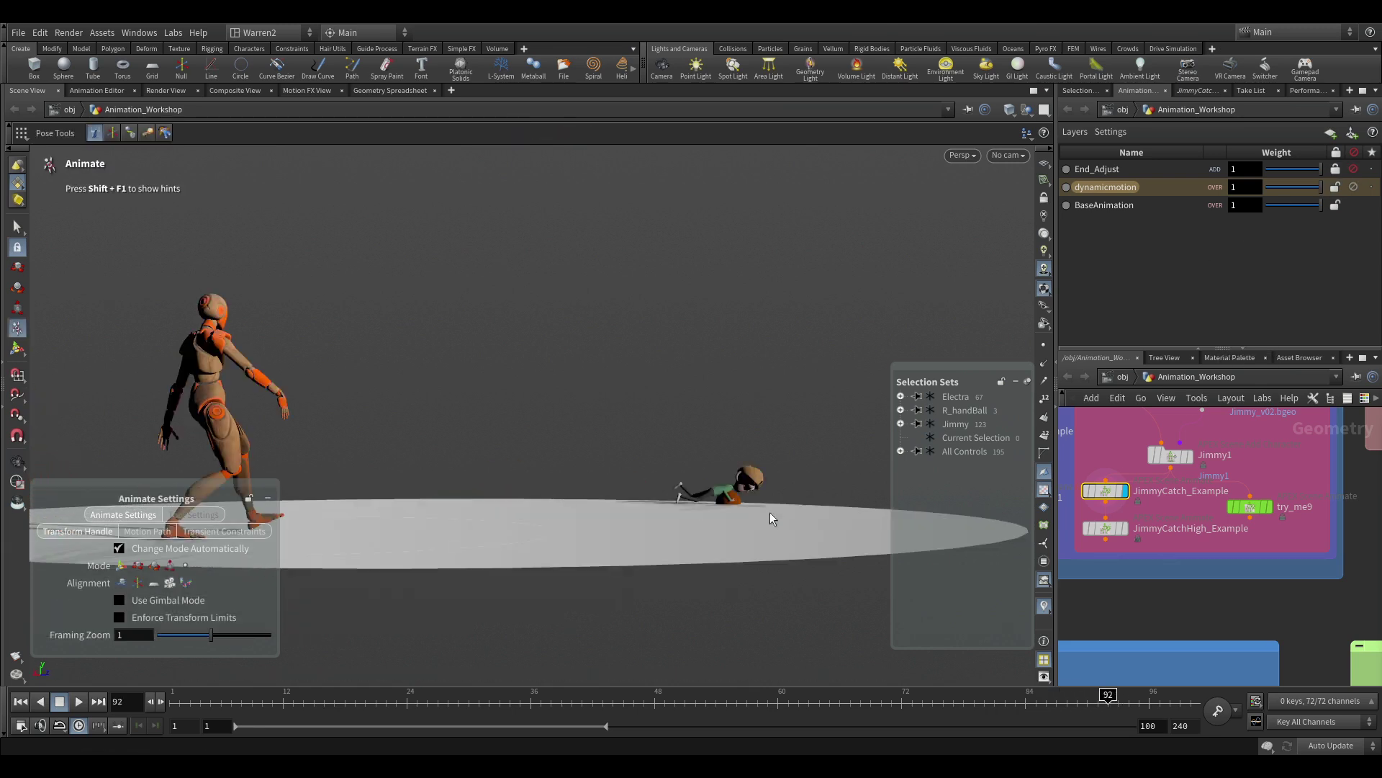
pyautogui.click(965, 425)
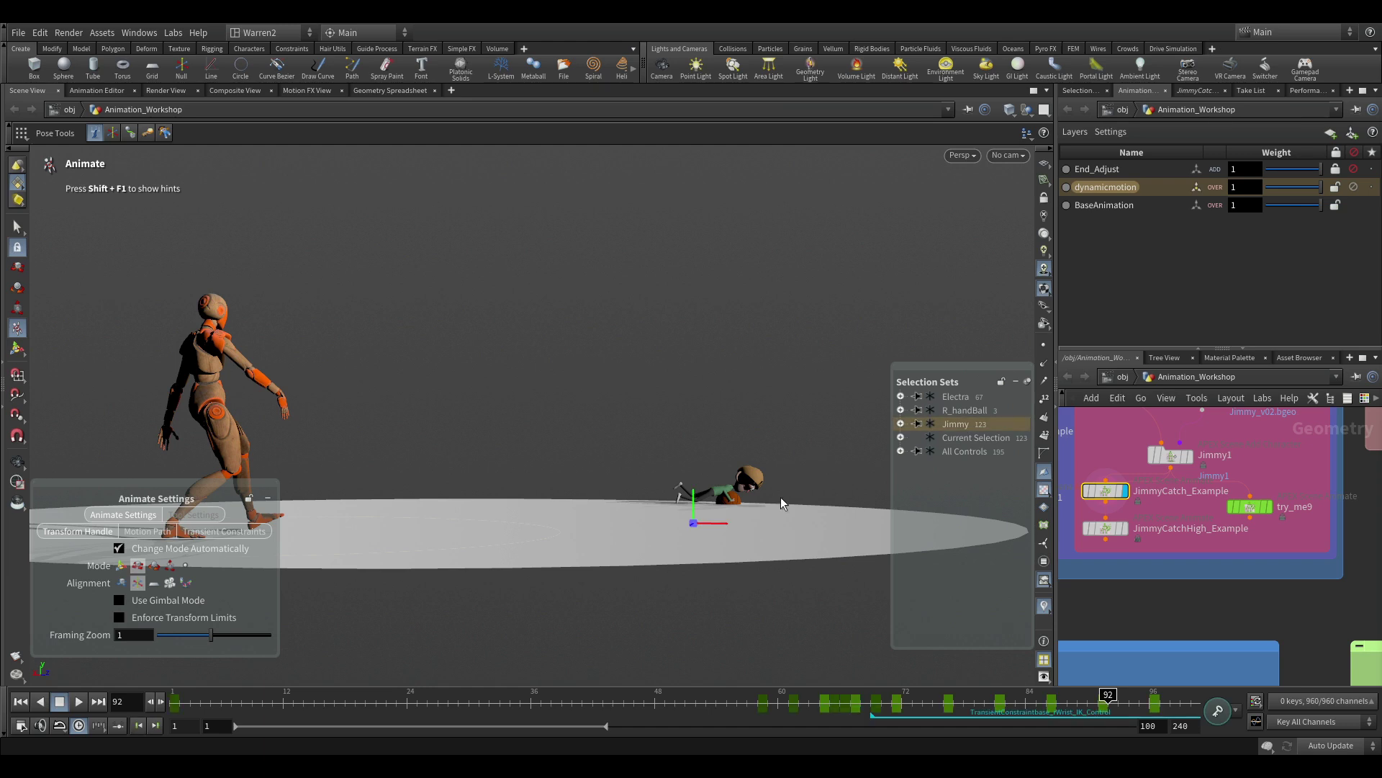
pyautogui.keyDown('alt'); pyautogui.moveTo(704, 513); pyautogui.dragTo(770, 520, button='right'); pyautogui.keyUp('alt')
pyautogui.keyDown('alt'); pyautogui.moveTo(598, 469); pyautogui.dragTo(480, 446, button='middle'); pyautogui.keyUp('alt')
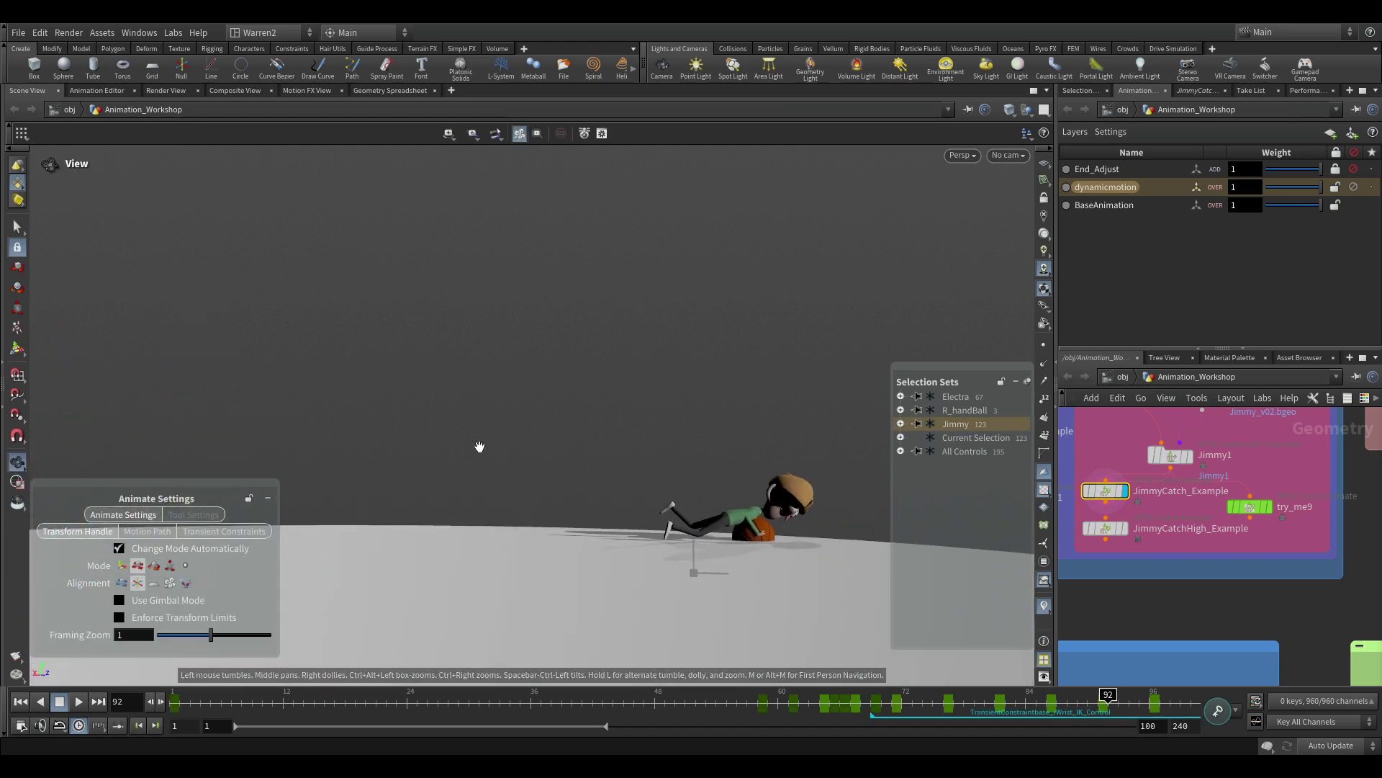
pyautogui.press('Escape')
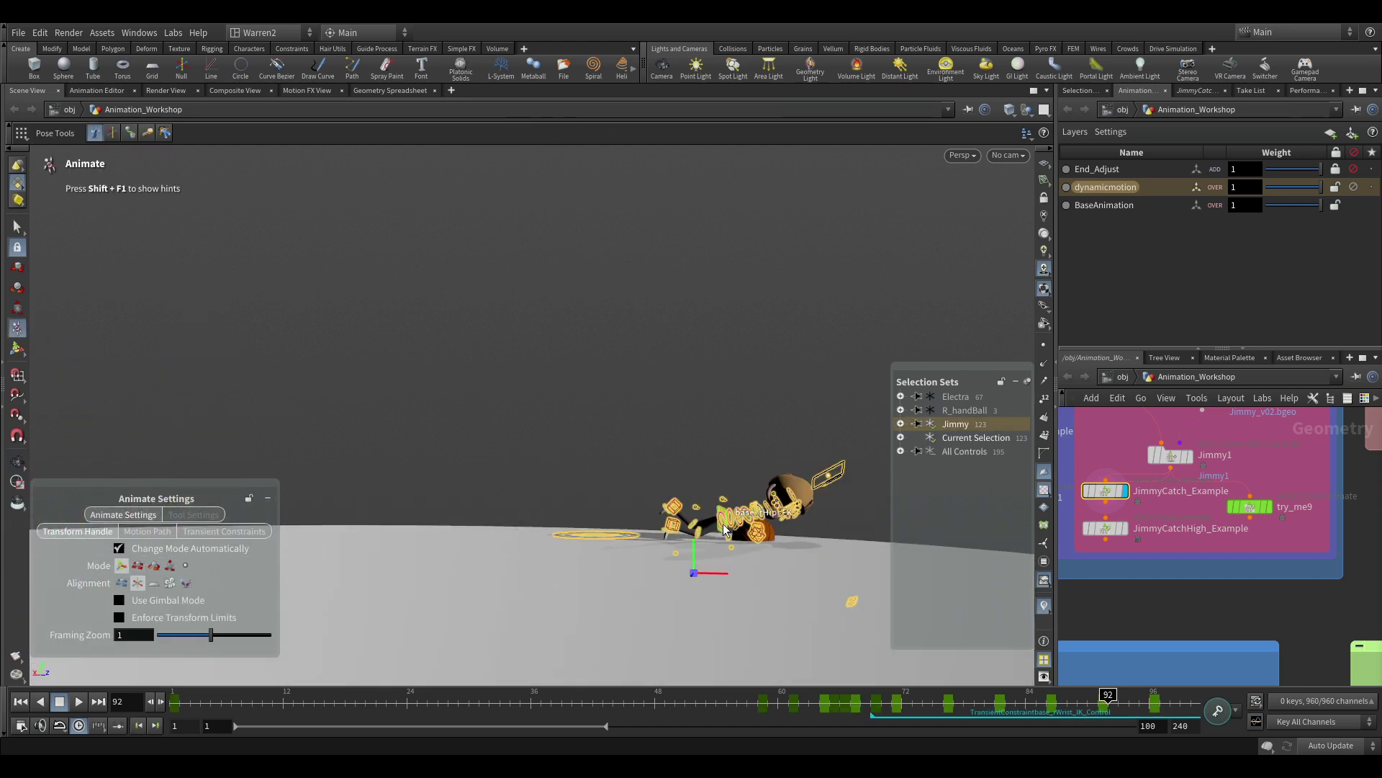
pyautogui.click(724, 530)
pyautogui.press('f')
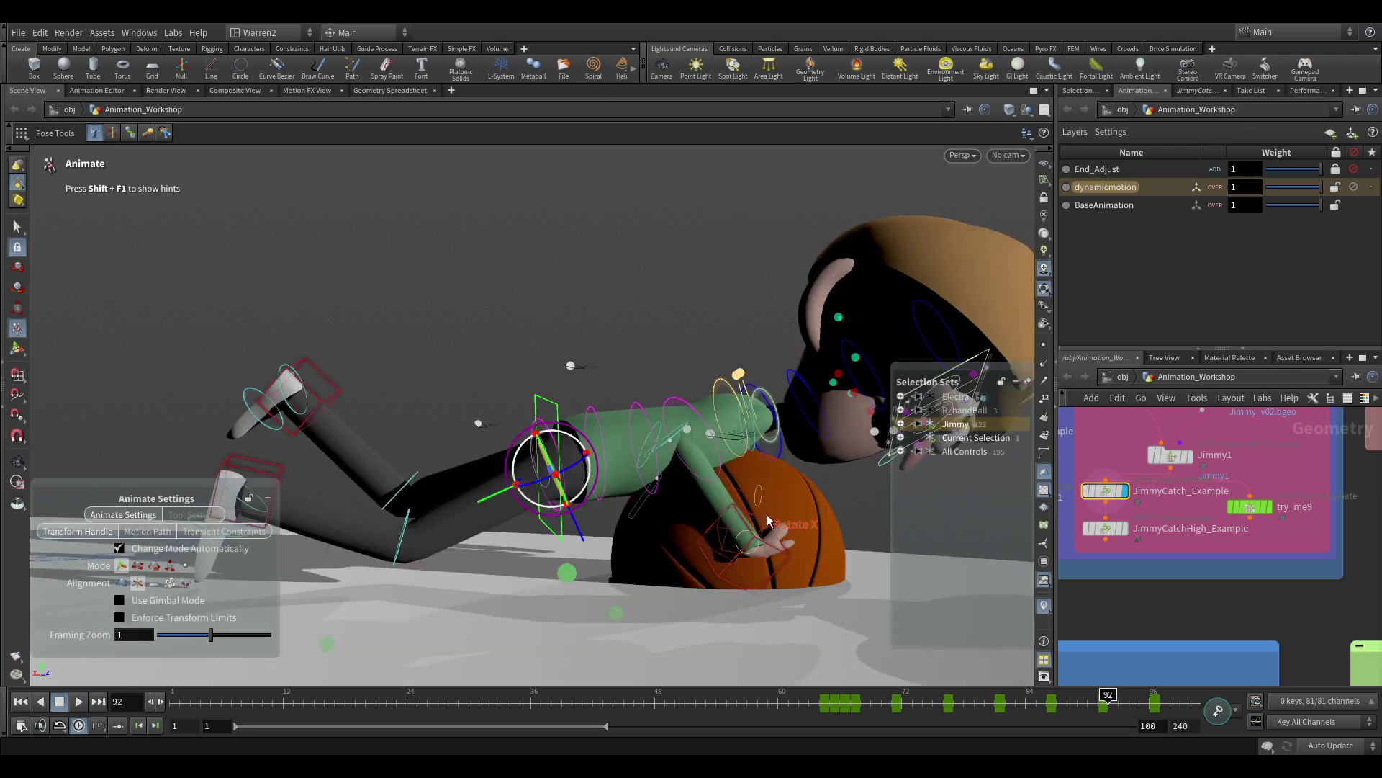
pyautogui.keyDown('alt'); pyautogui.moveTo(591, 530); pyautogui.dragTo(588, 534, button='right'); pyautogui.keyUp('alt')
pyautogui.keyDown('alt'); pyautogui.moveTo(723, 470); pyautogui.dragTo(650, 473, button='middle'); pyautogui.keyUp('alt')
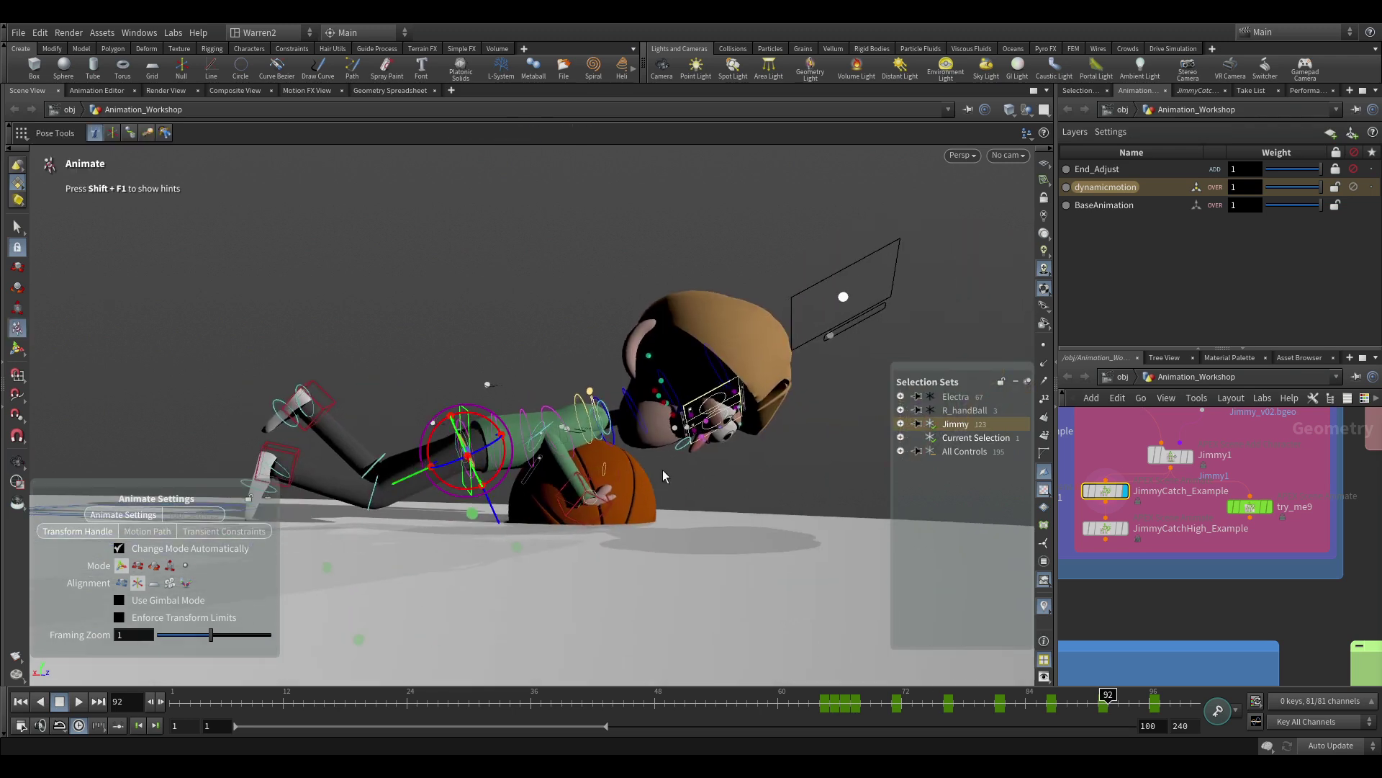
# Hide Jimmy's controls, make End_Adjust the active layer and unmute it
pyautogui.click(931, 425)
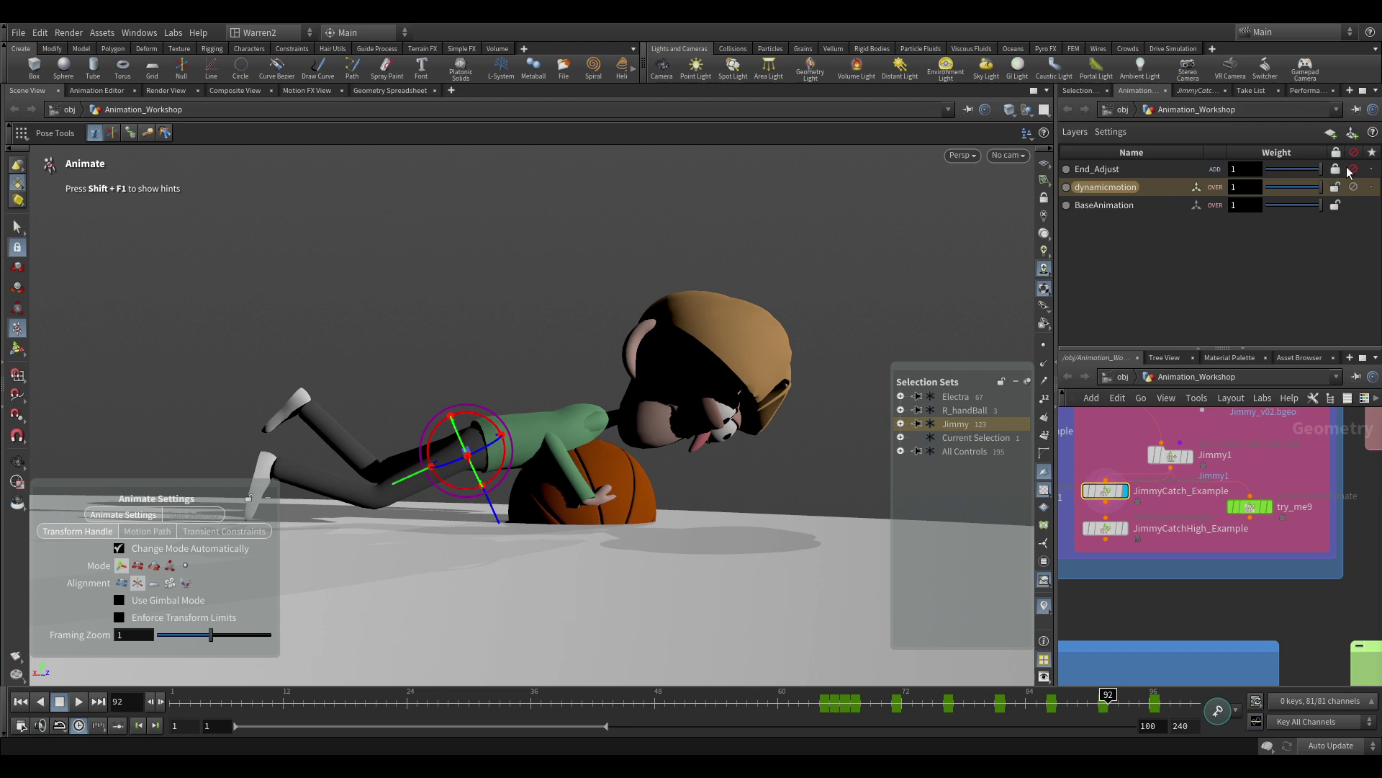
pyautogui.click(1153, 170)
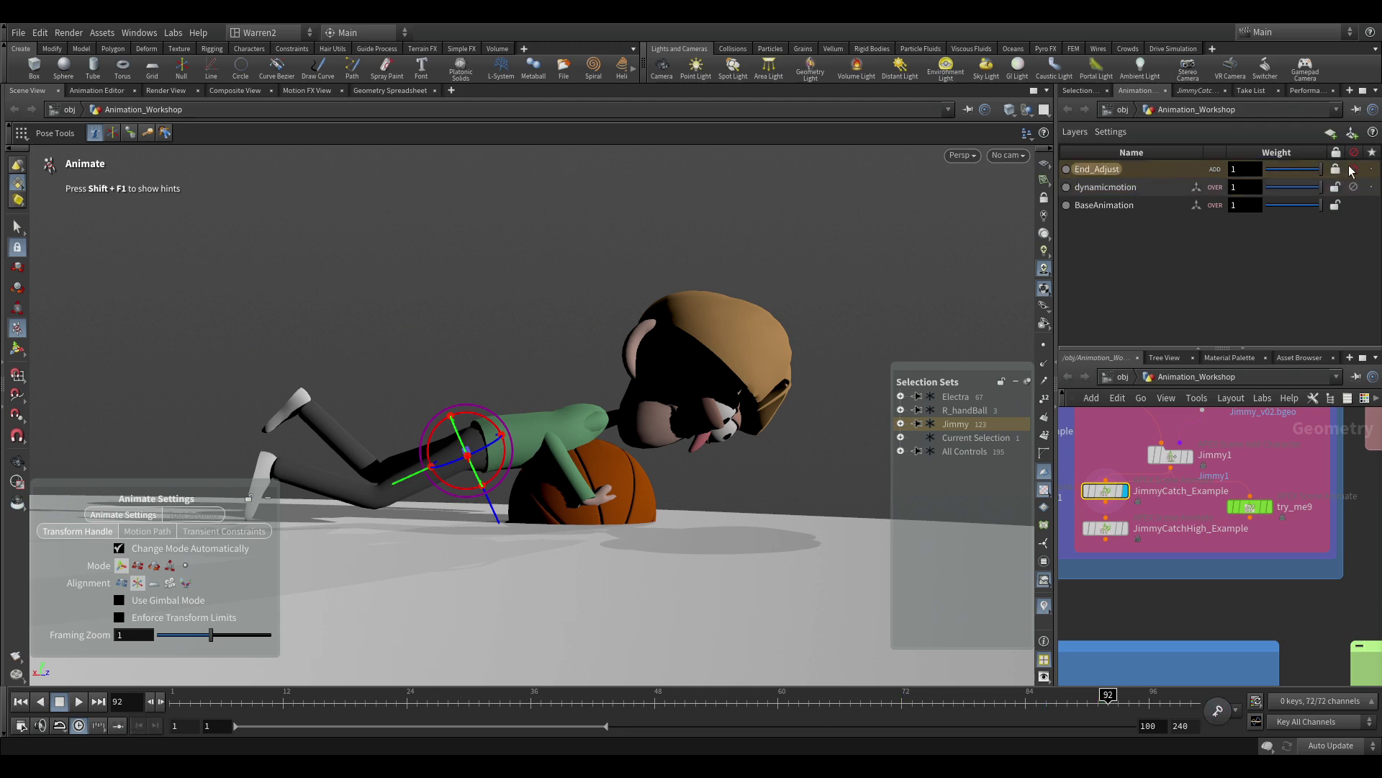
pyautogui.click(1354, 169)
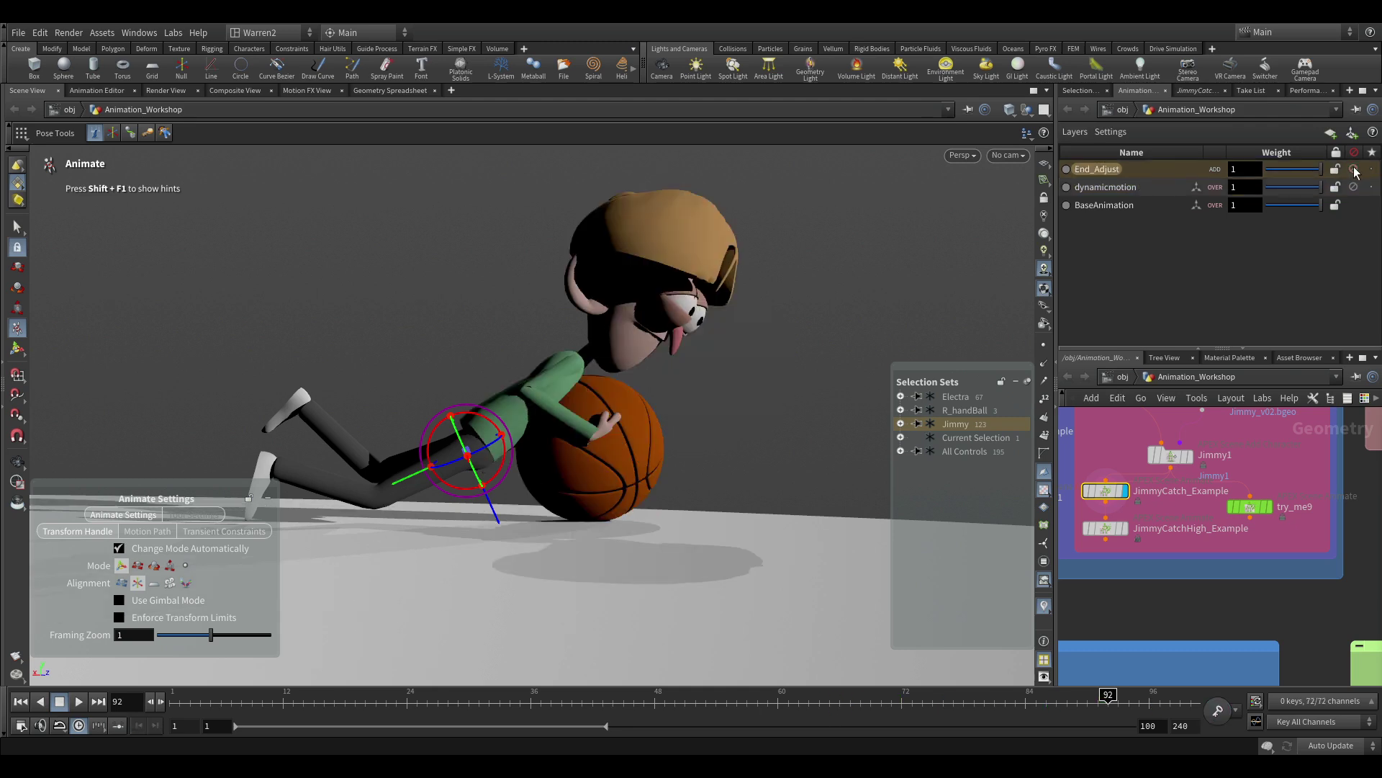
# Show the Jimmy and Bball controls and select the ball control together with Jimmy's root control
pyautogui.click(935, 430)
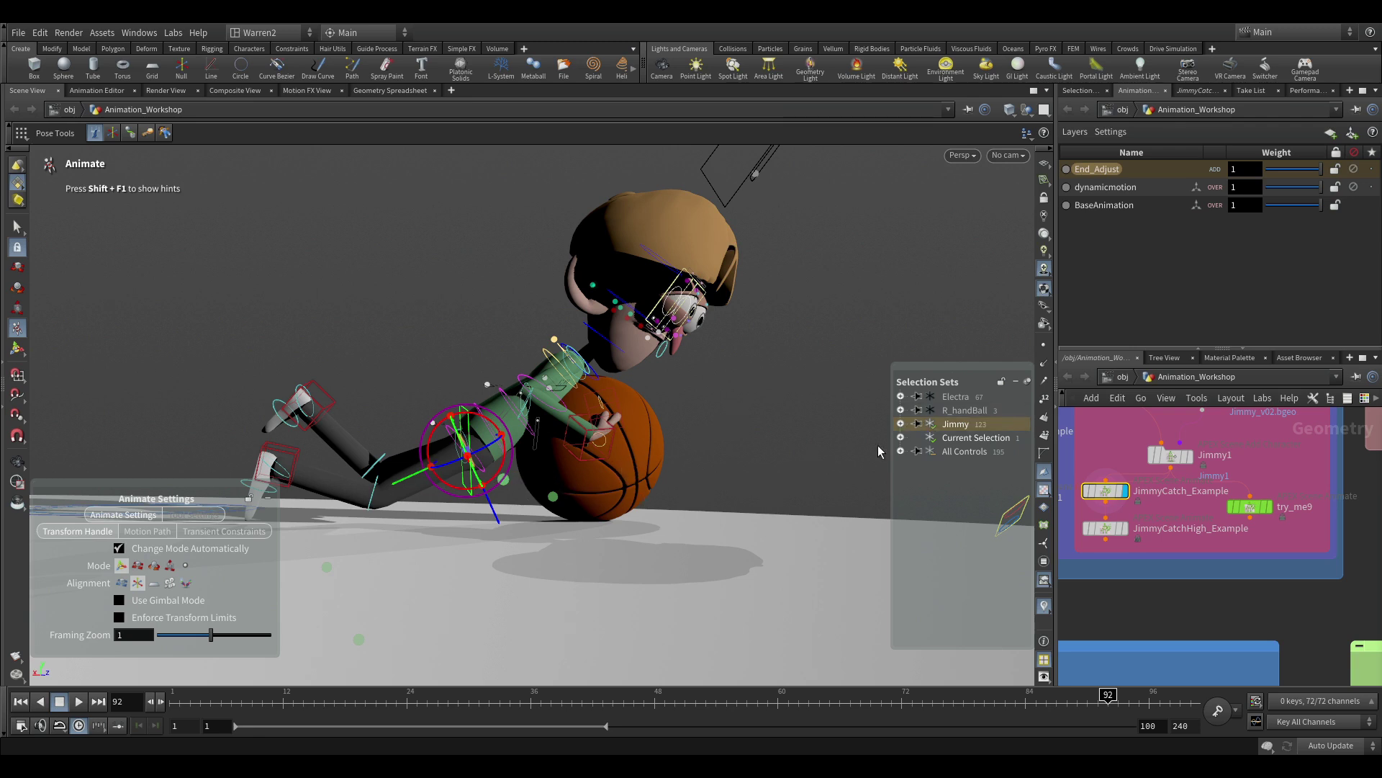
pyautogui.click(901, 451)
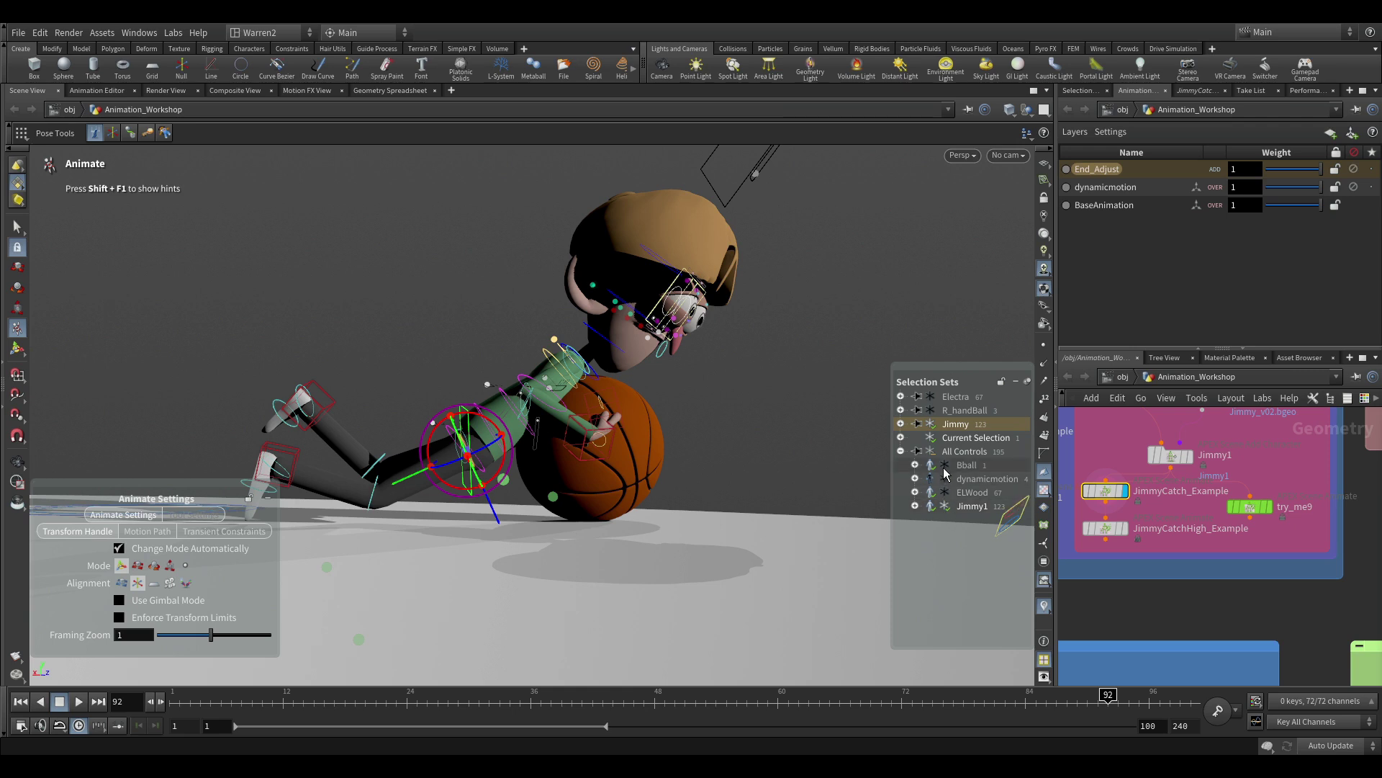
pyautogui.click(946, 466)
pyautogui.click(616, 523)
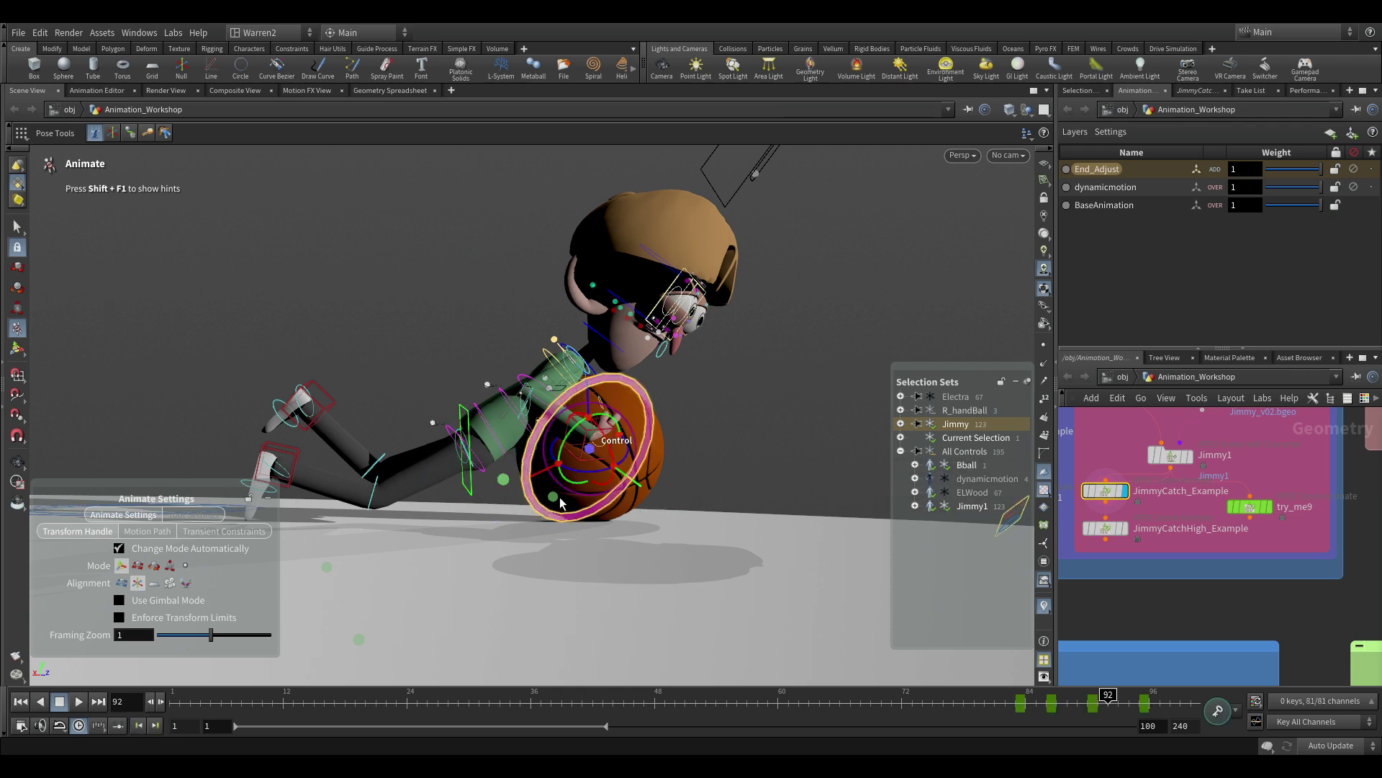
pyautogui.keyDown('shift'); pyautogui.click(477, 475); pyautogui.keyUp('shift')
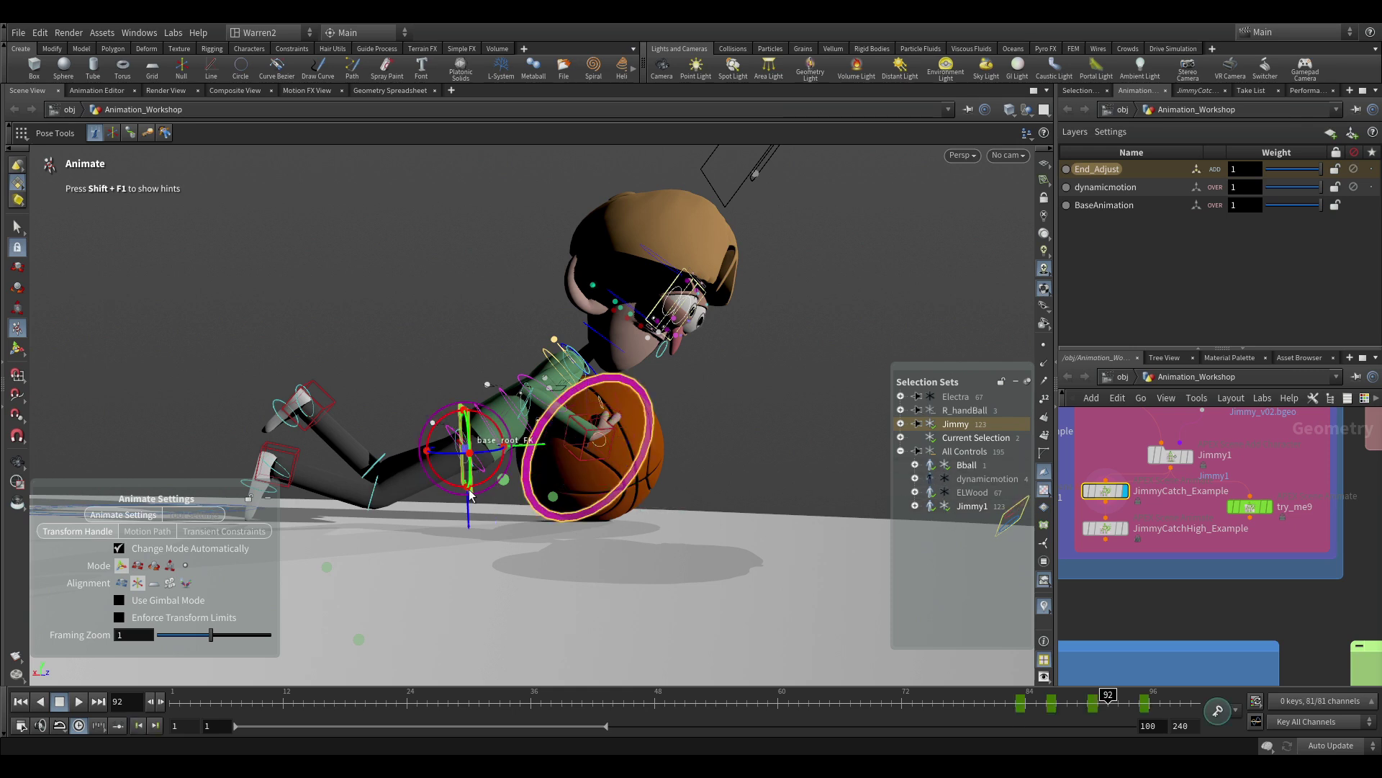
# Add the wrist IK control over the ball to the selection and rotate about Jimmy's root in X to lift his torso and the ball
pyautogui.moveTo(496, 475); pyautogui.dragTo(493, 475)
pyautogui.hotkey('ctrl', 'z')
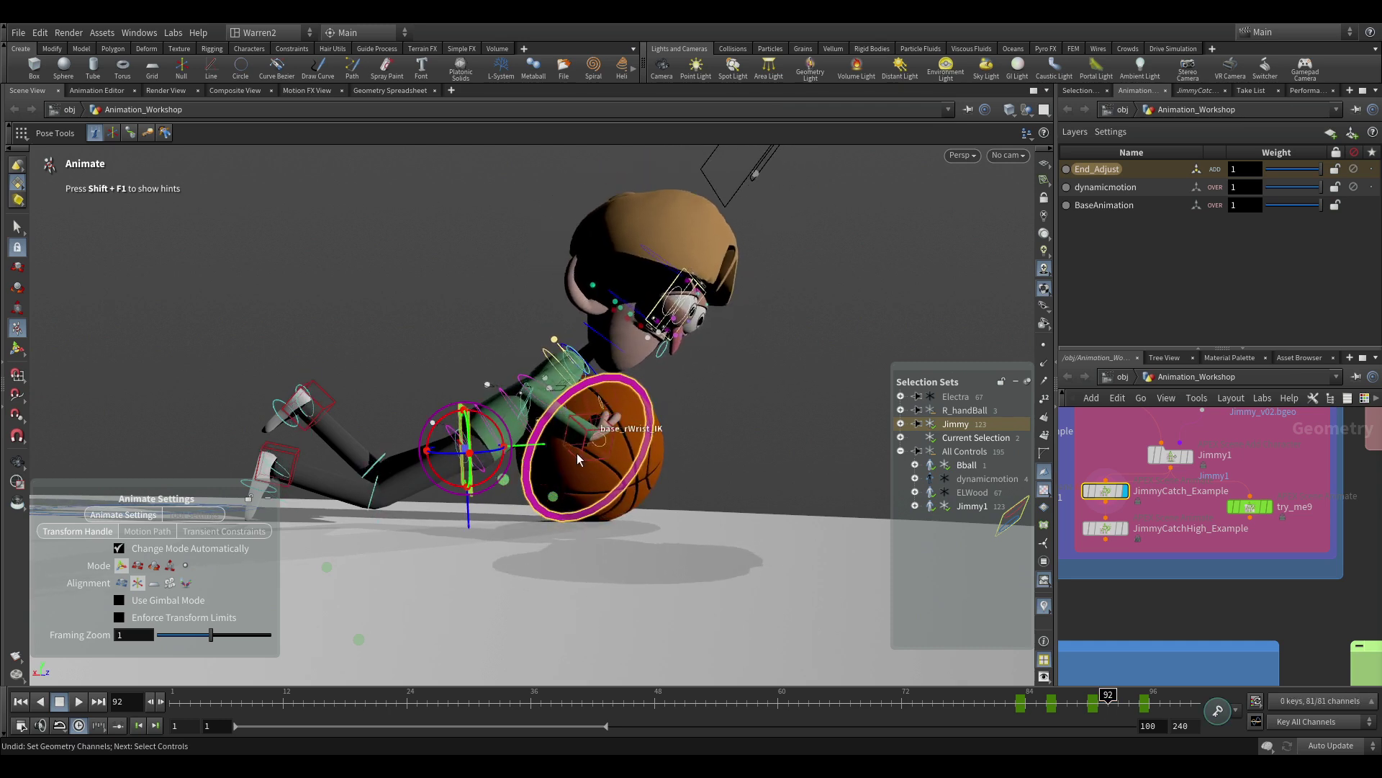
pyautogui.keyDown('shift'); pyautogui.click(587, 466); pyautogui.keyUp('shift')
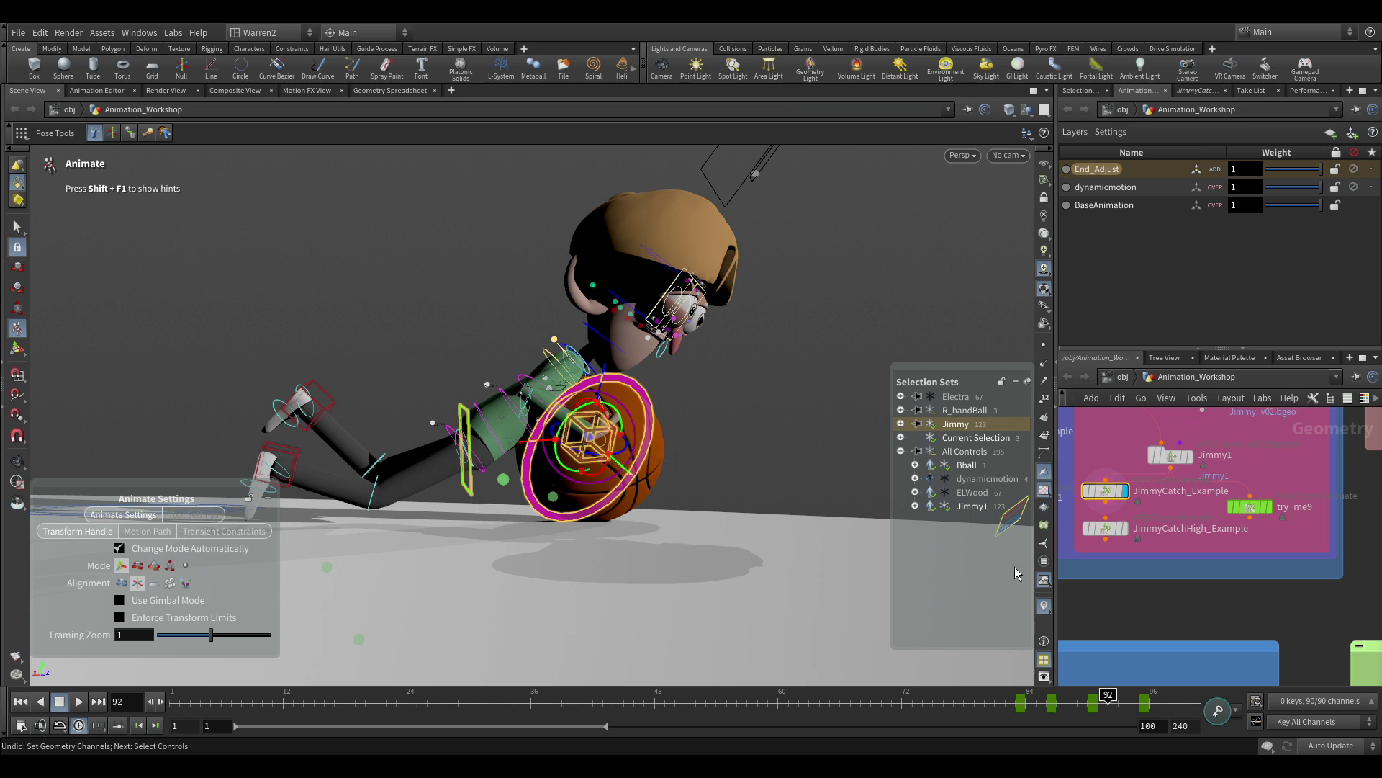
pyautogui.click(471, 493)
pyautogui.moveTo(506, 475)
pyautogui.mouseDown()
pyautogui.moveTo(502, 436)
pyautogui.moveTo(498, 461)
pyautogui.mouseUp()
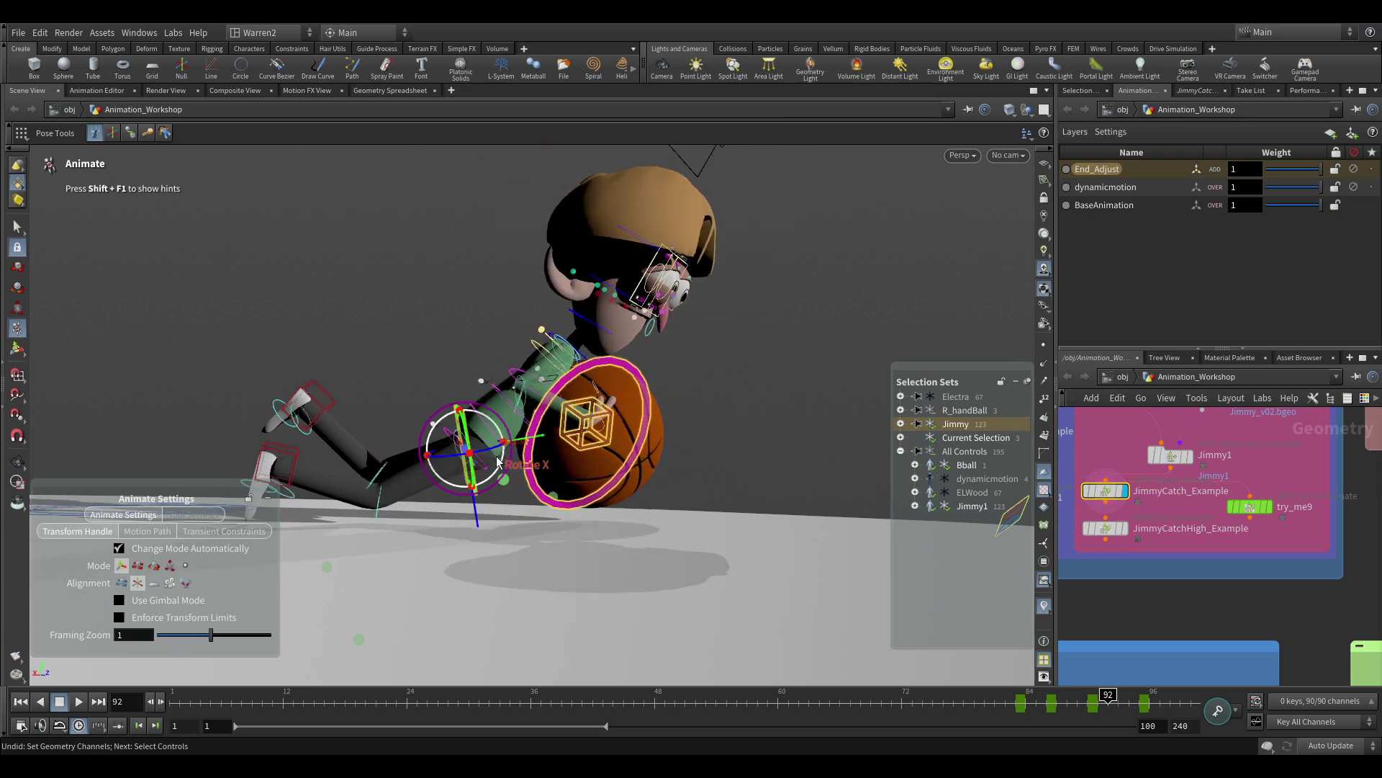
# Review the adjusted catch at frame 88 and in playback after frame 45, ending at frame 89 with both characters in view
pyautogui.moveTo(1037, 710); pyautogui.dragTo(1070, 688)
pyautogui.press('space')
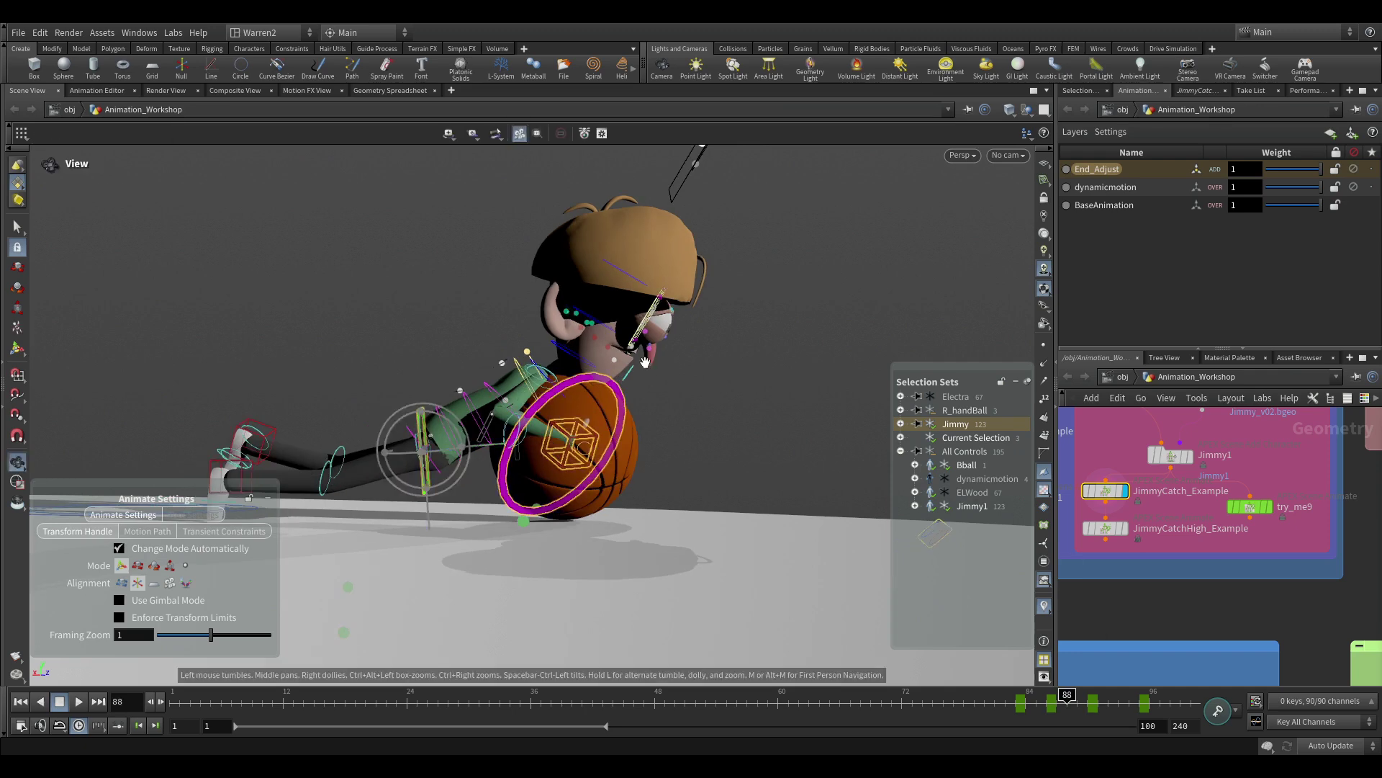
pyautogui.moveTo(645, 362); pyautogui.dragTo(292, 434, button='right')
pyautogui.moveTo(361, 432); pyautogui.dragTo(543, 537, button='middle')
pyautogui.moveTo(543, 537); pyautogui.dragTo(627, 422)
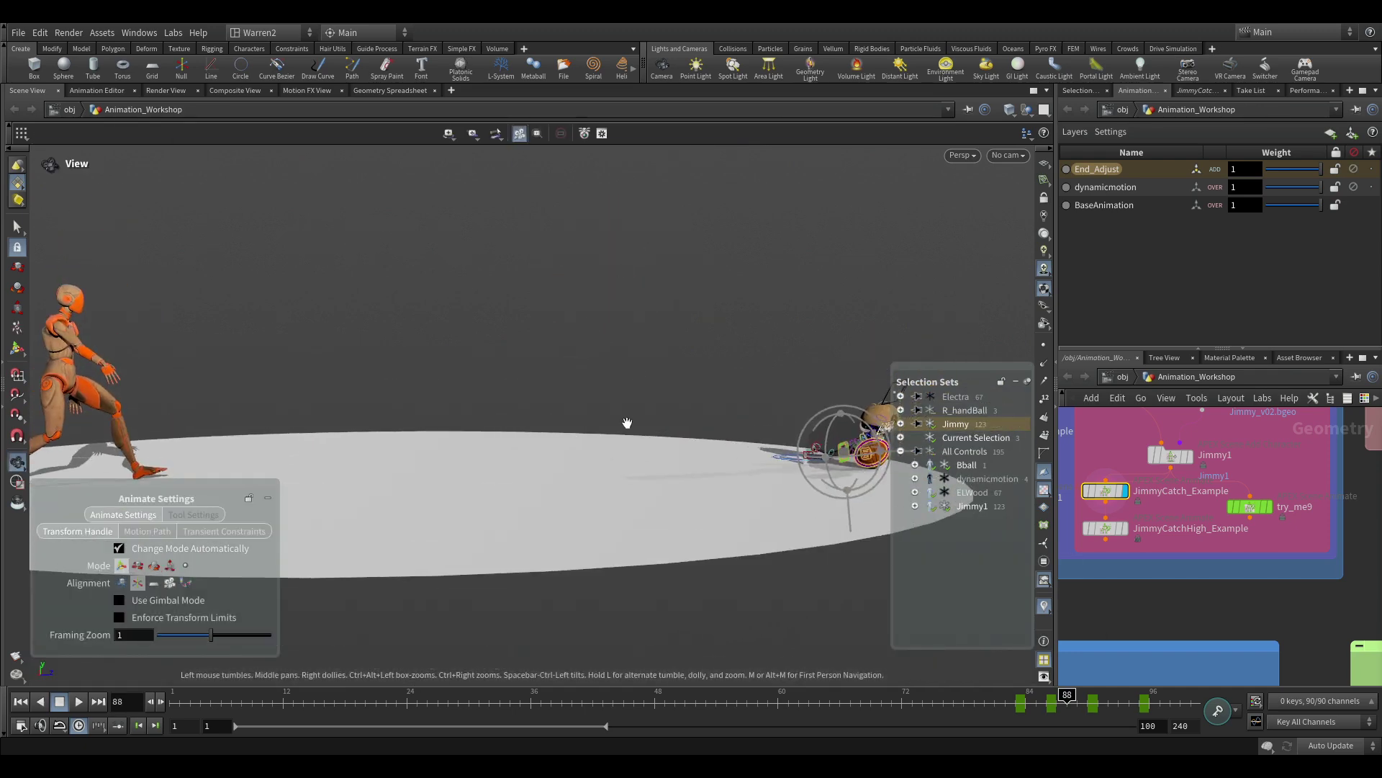
pyautogui.moveTo(627, 422); pyautogui.dragTo(448, 455, button='right')
pyautogui.click(631, 696)
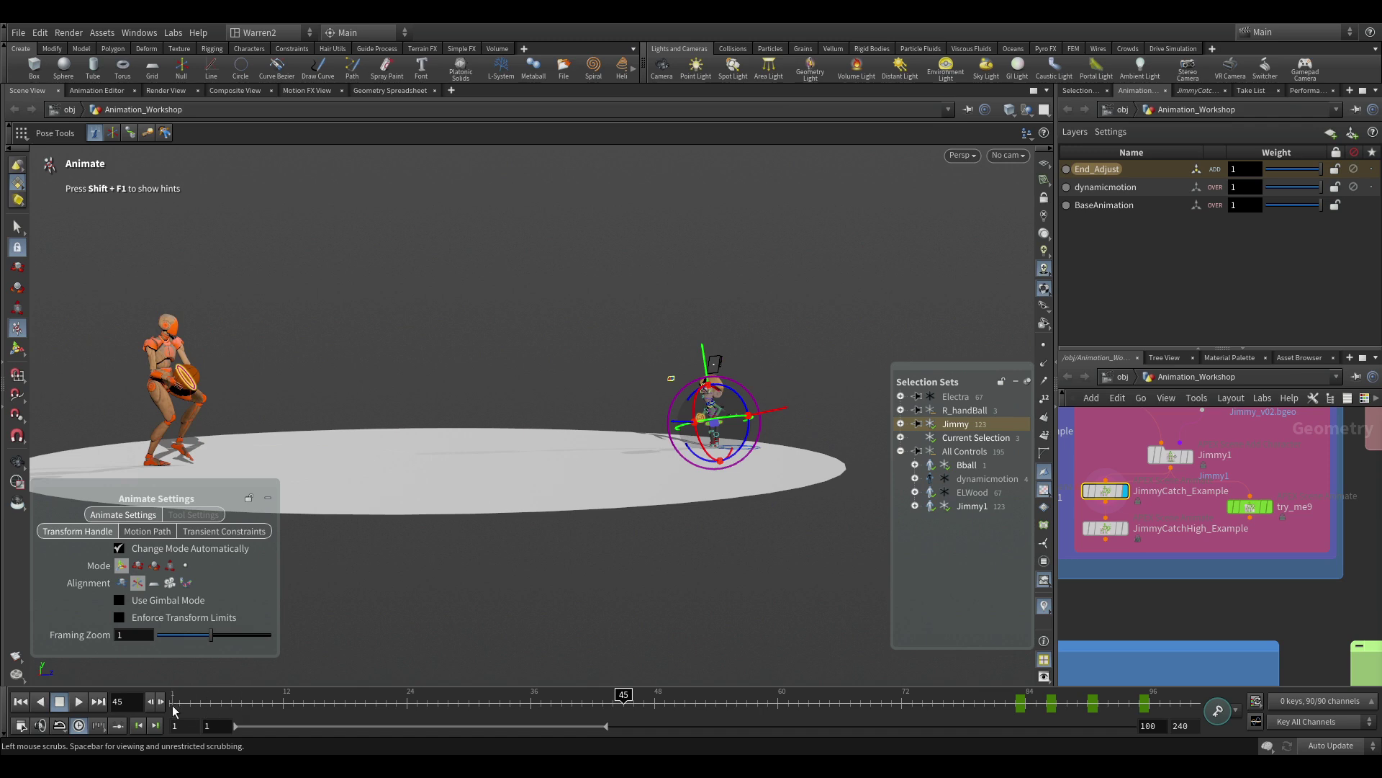
pyautogui.click(79, 703)
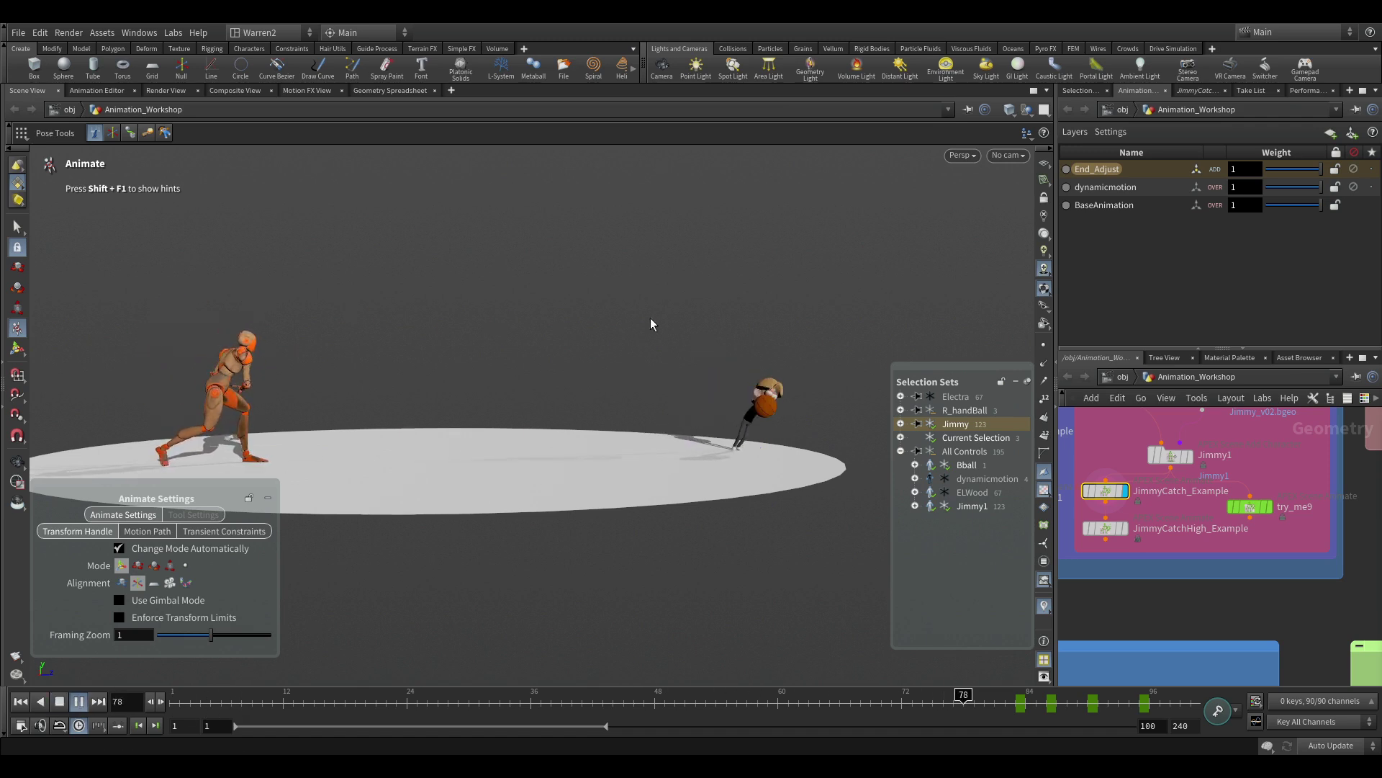
pyautogui.moveTo(909, 705); pyautogui.dragTo(1073, 701)
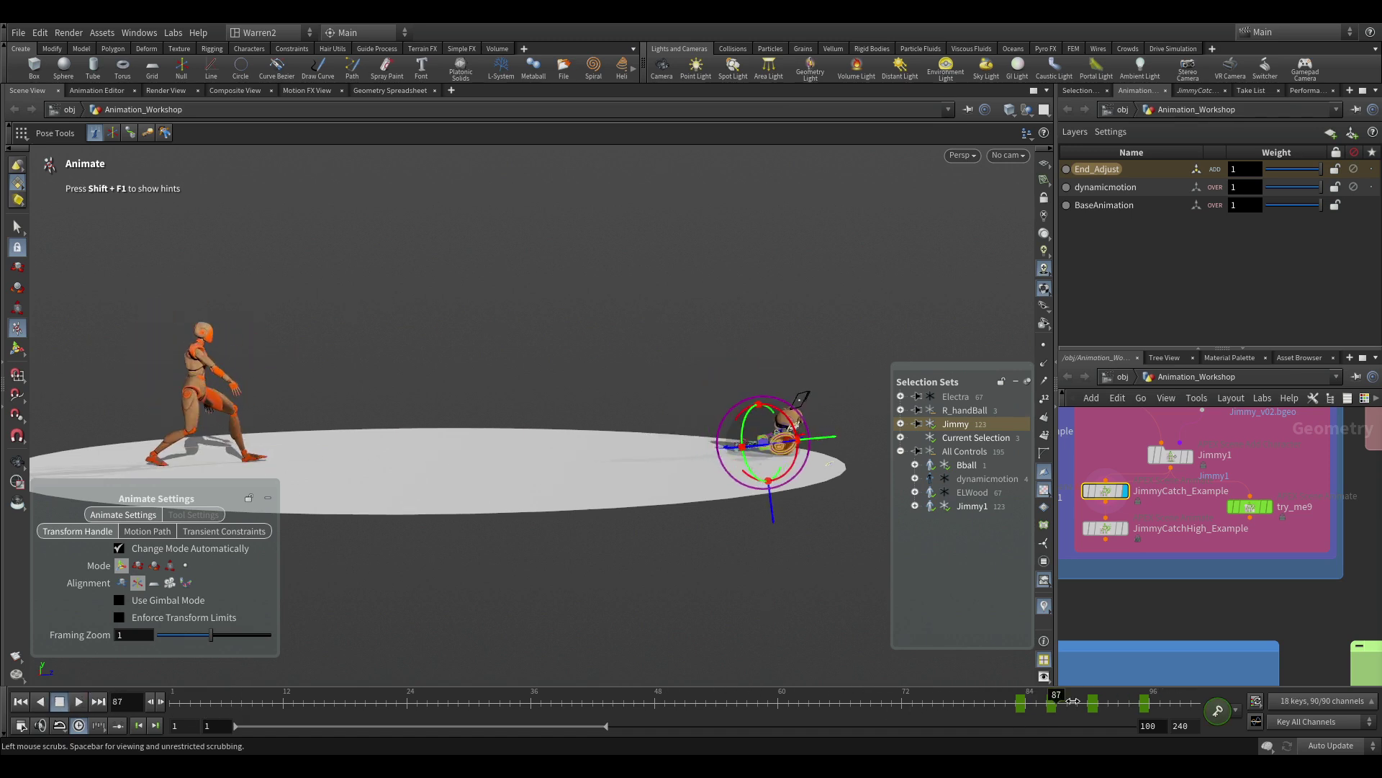
pyautogui.click(1073, 702)
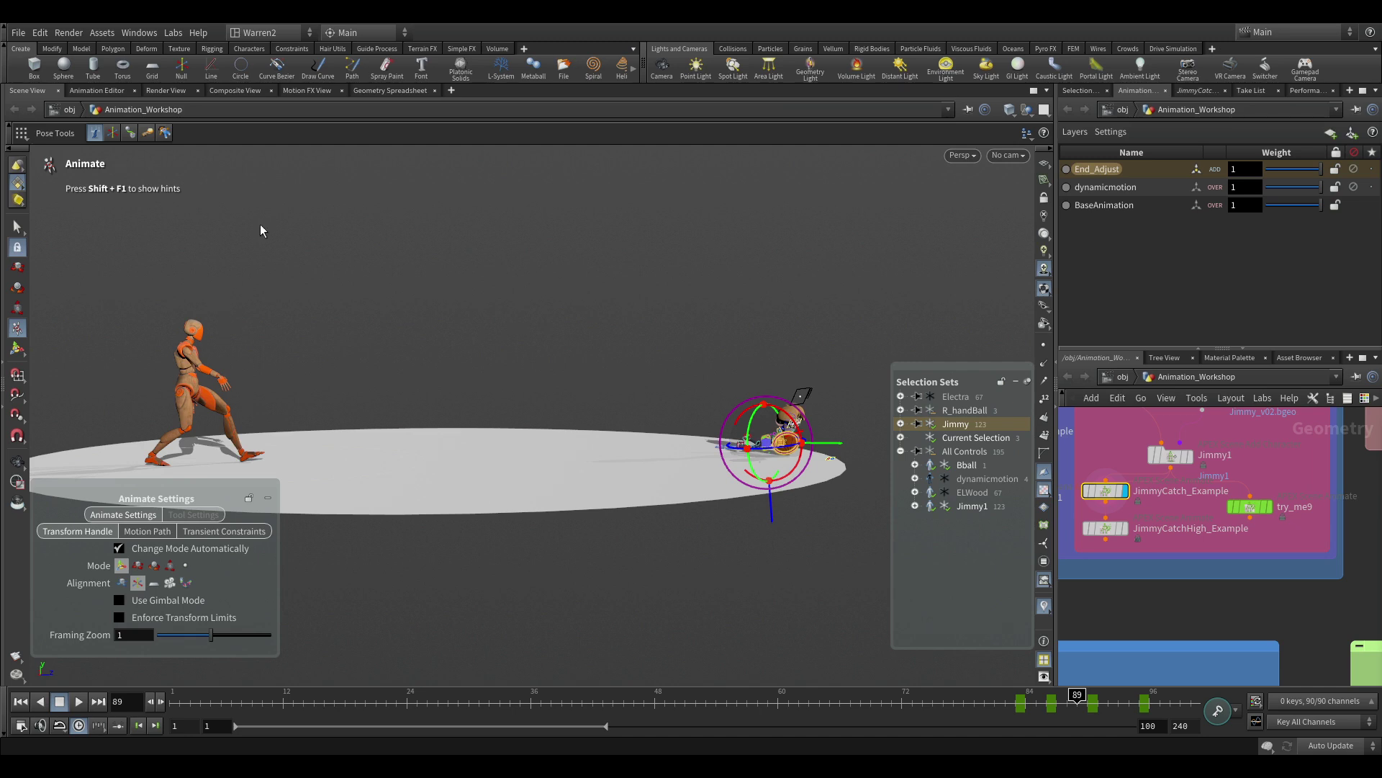
# Switch to the JimmyCatchHigh_Example animation
pyautogui.click(1123, 528)
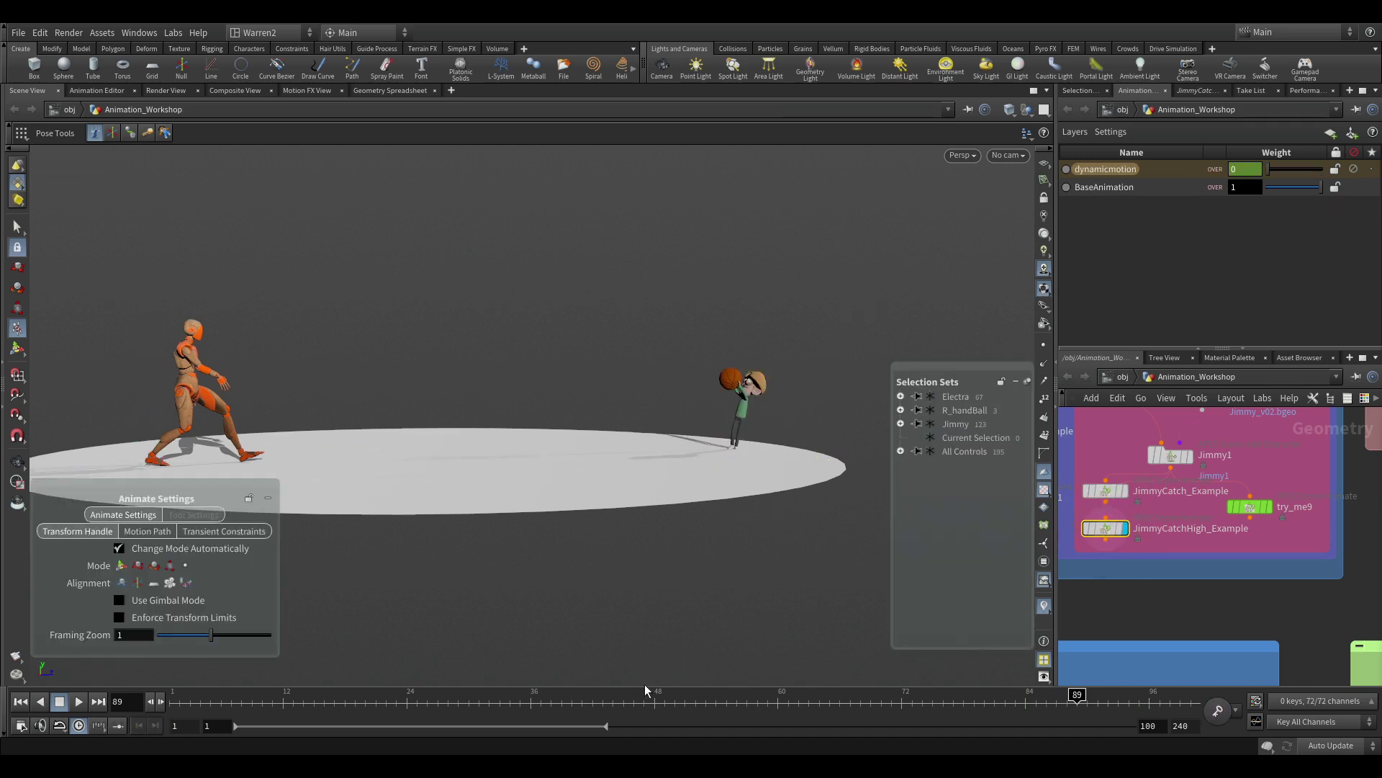